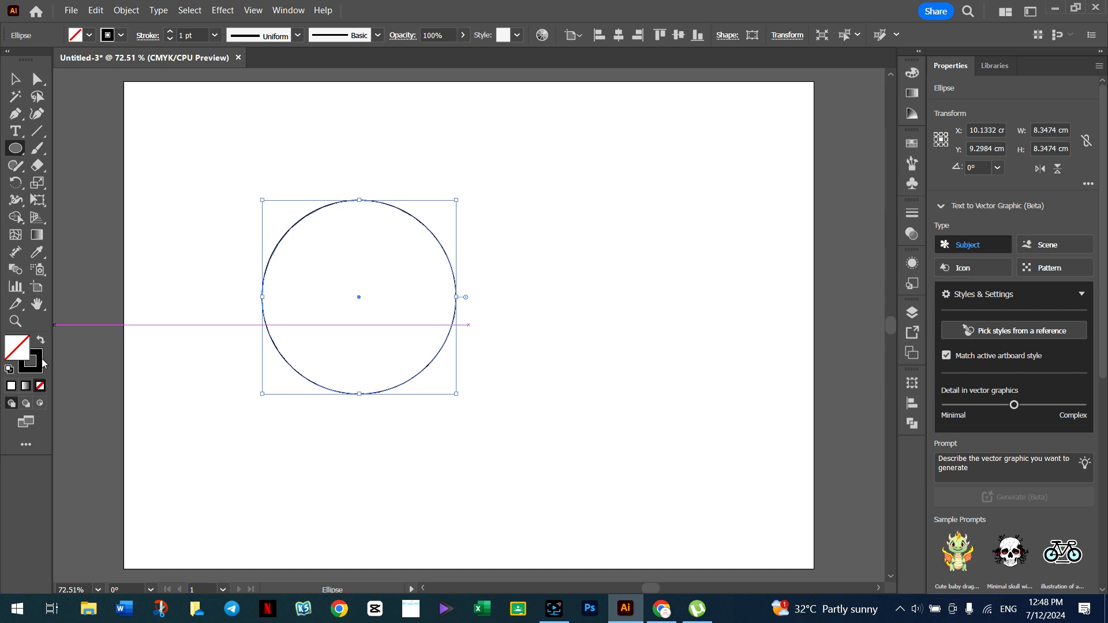
Duplicate the circle horizontally, offsetting the copy about 4.17 cm to the right so the two circles overlap.
{"action": "left_click", "coordinate": [42, 361]}
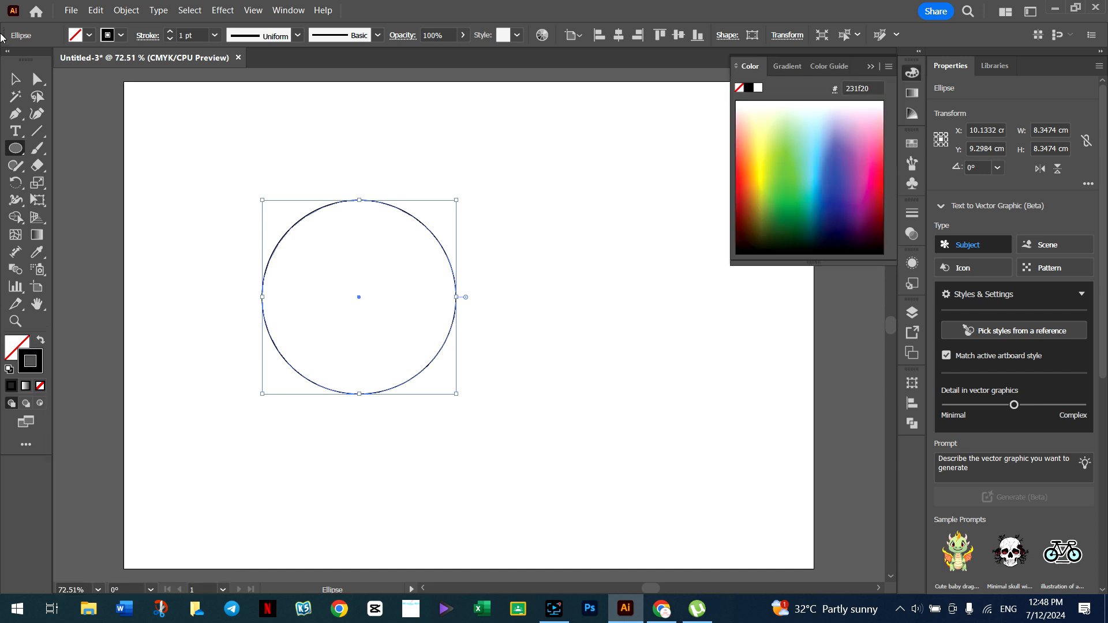
{"action": "left_click", "coordinate": [16, 79]}
{"action": "left_click", "coordinate": [258, 183]}
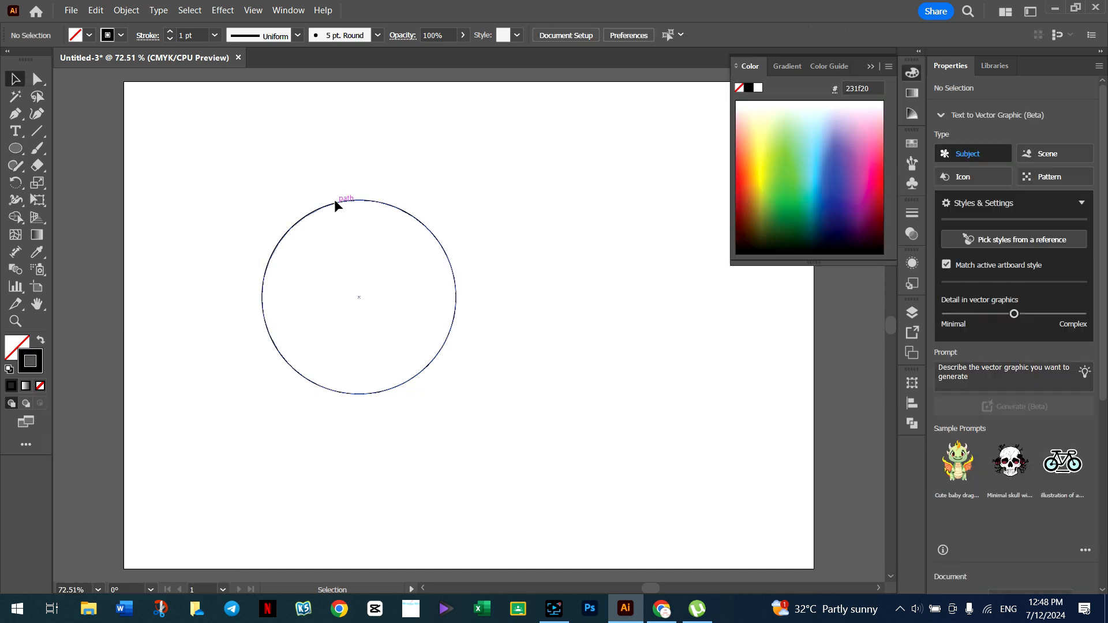
{"action": "left_click", "coordinate": [335, 206]}
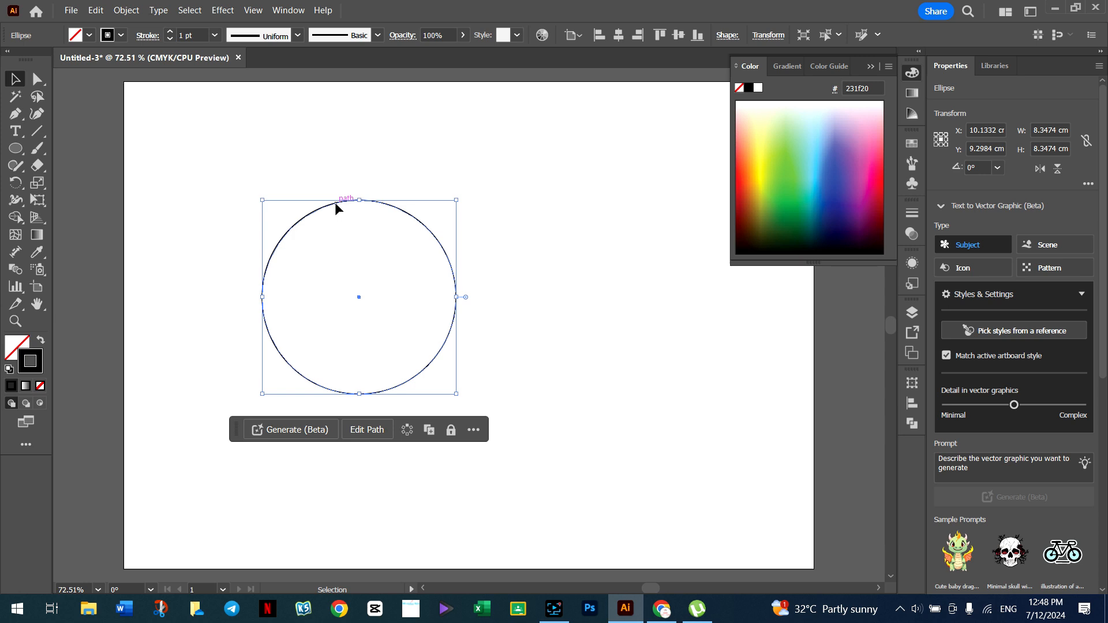
{"action": "left_click_drag", "start_coordinate": [338, 208], "coordinate": [433, 203]}
{"action": "left_click", "coordinate": [233, 158]}
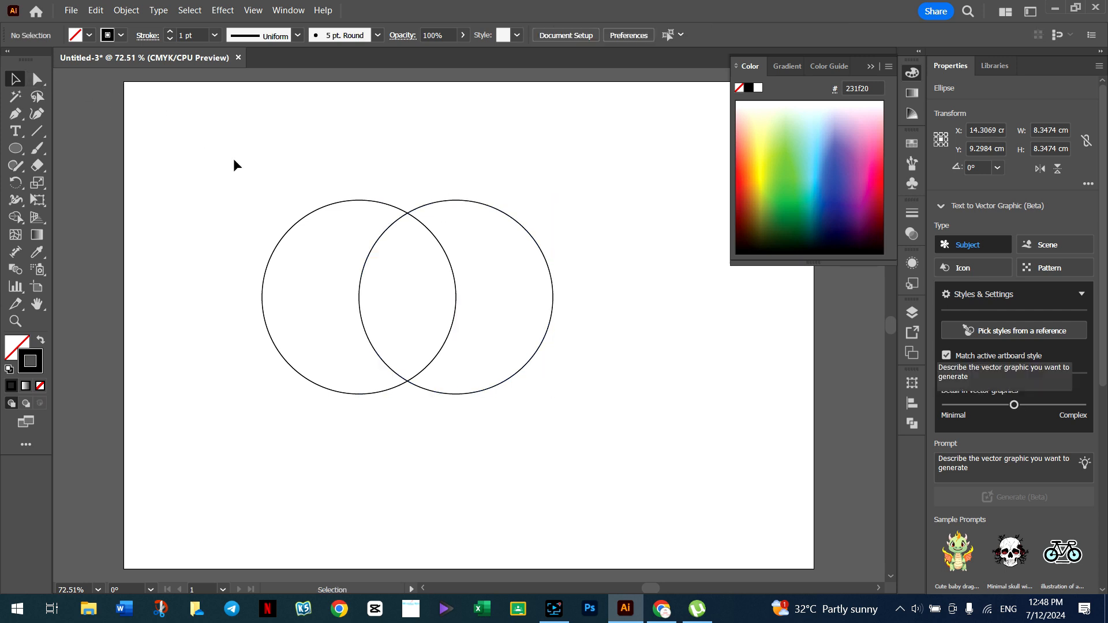
Merge the two overlapping circles into a single outline with the Shape Builder tool.
{"action": "left_click_drag", "start_coordinate": [232, 146], "coordinate": [548, 389]}
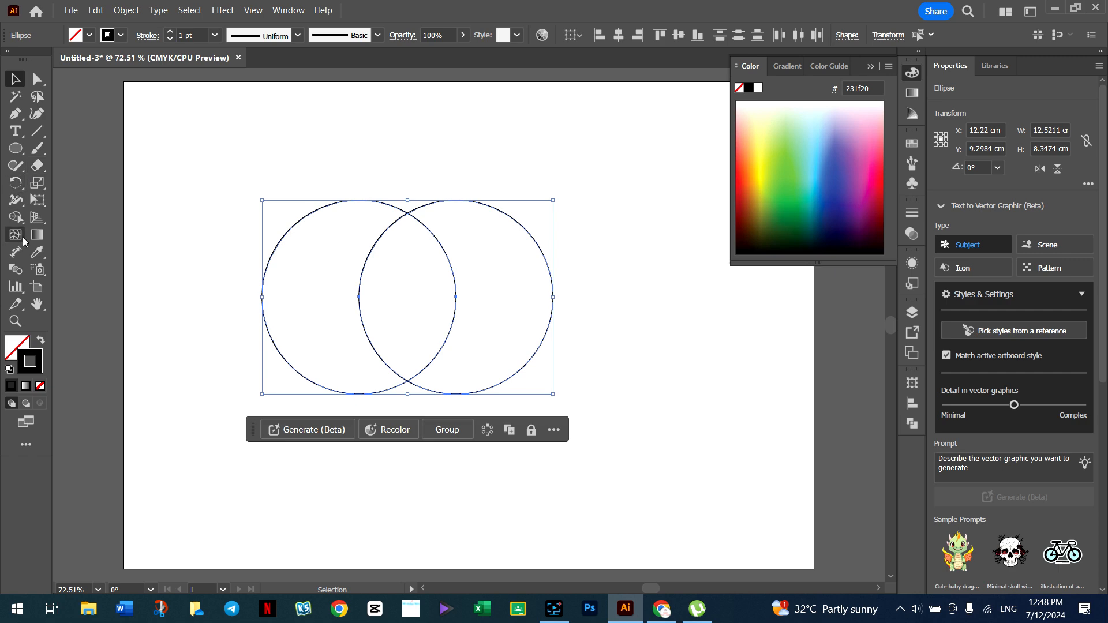
{"action": "left_click", "coordinate": [14, 220]}
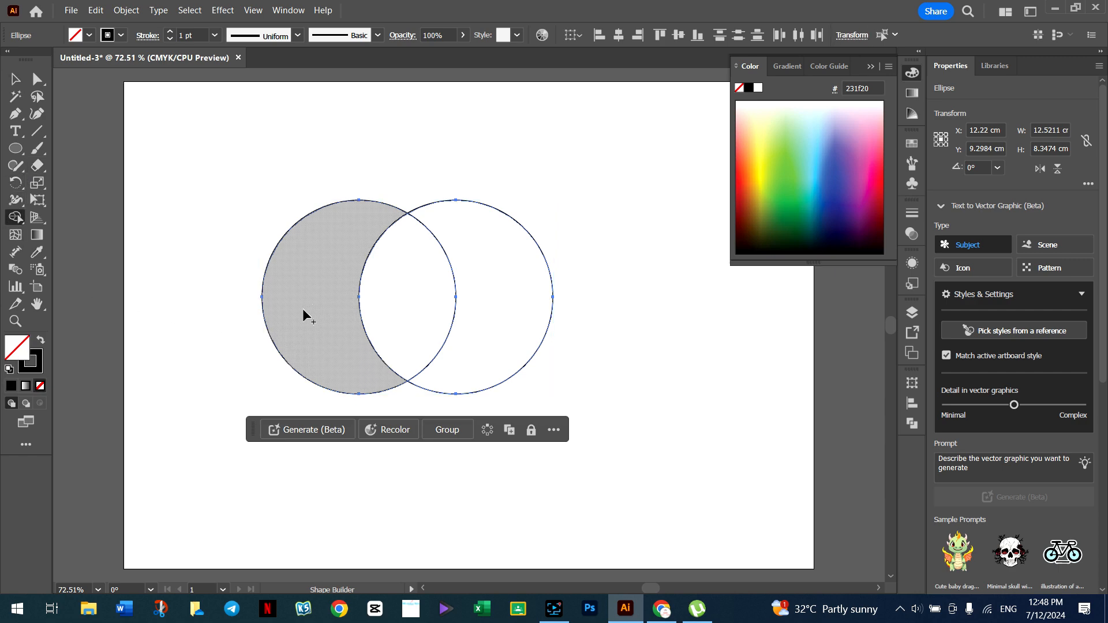
{"action": "left_click_drag", "start_coordinate": [316, 312], "coordinate": [462, 303]}
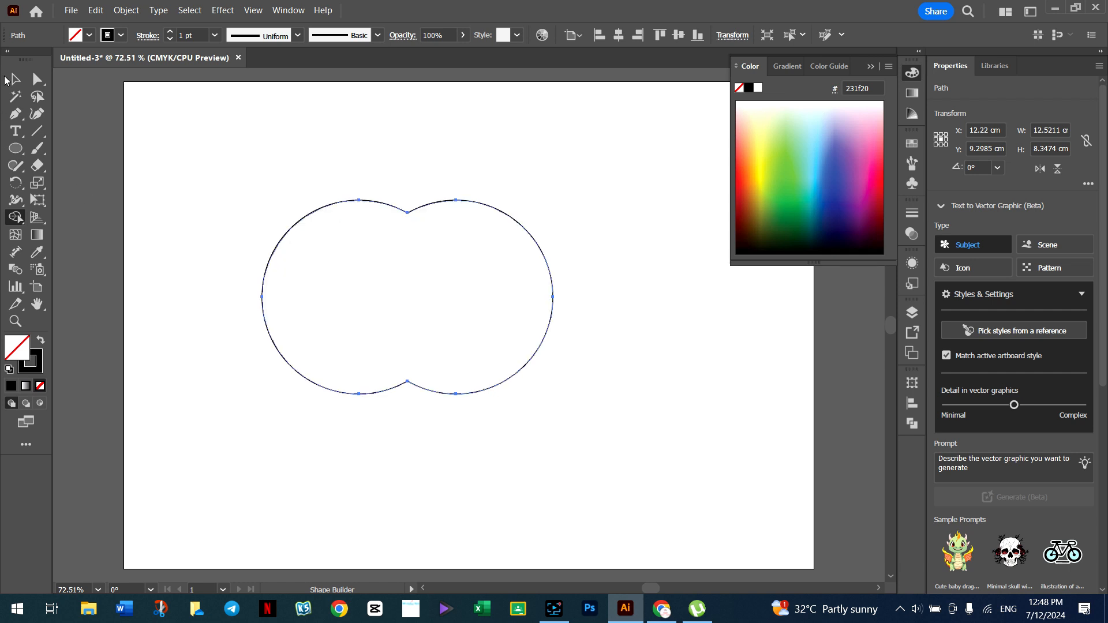
{"action": "key", "text": "v"}
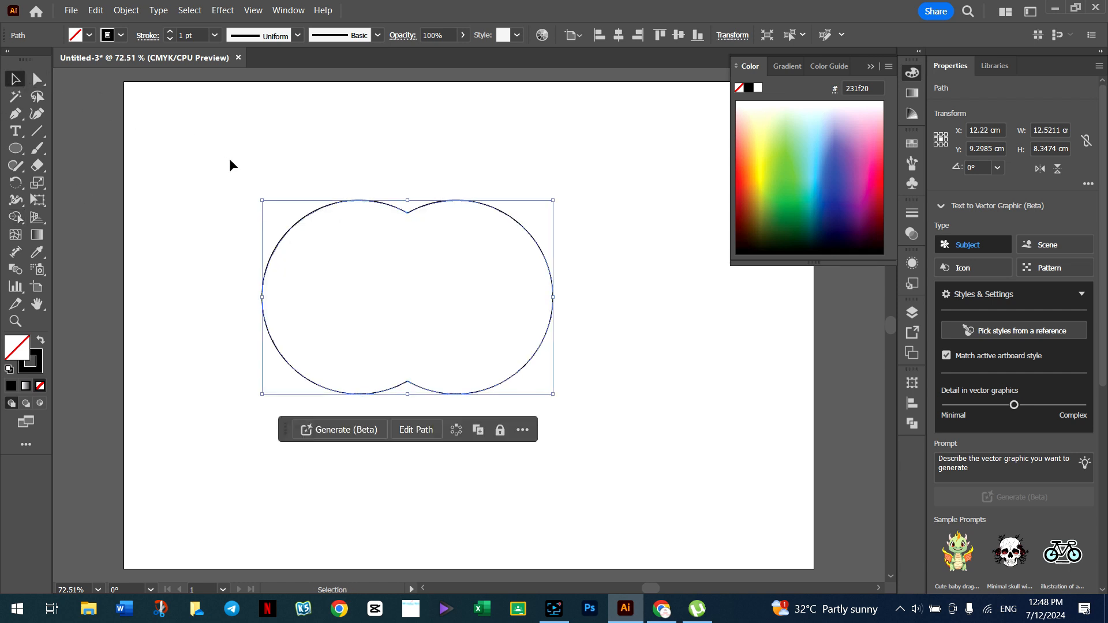
{"action": "left_click", "coordinate": [230, 159]}
Pull the merged shape's bottom notch down into a point with the Curvature tool and remove the extra anchors on both sides of it.
{"action": "left_click", "coordinate": [342, 200]}
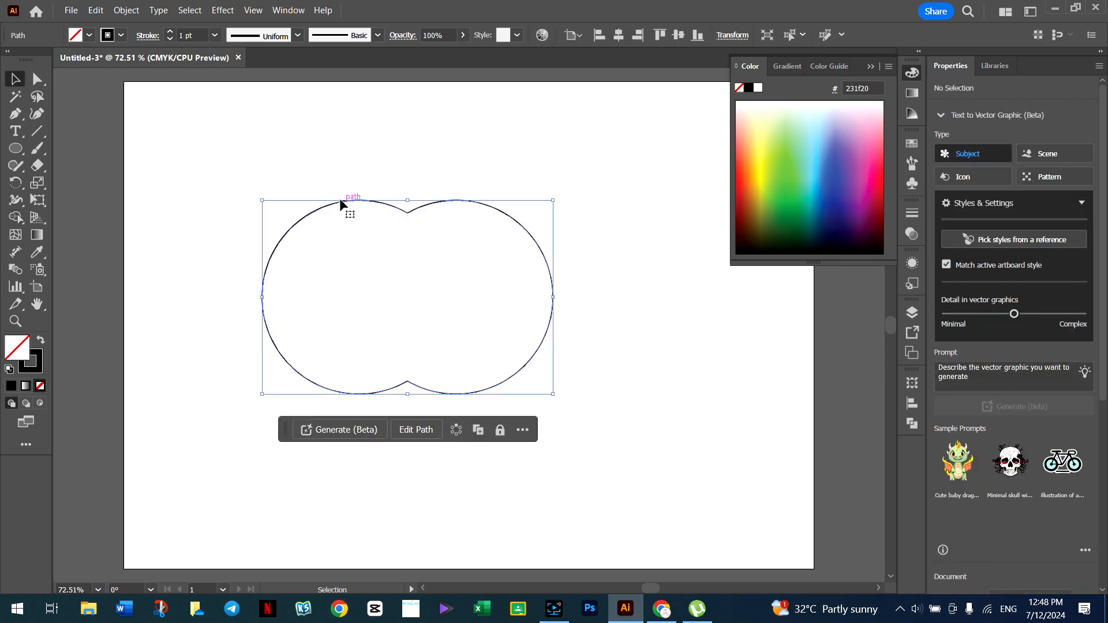
{"action": "left_click", "coordinate": [42, 113]}
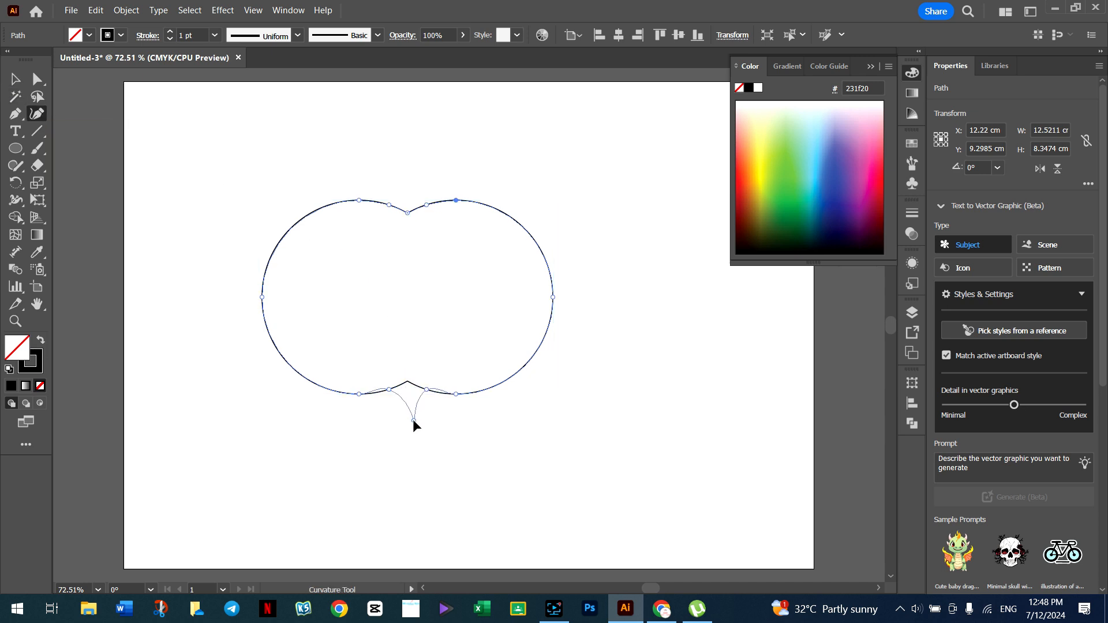
{"action": "left_click", "coordinate": [410, 446]}
{"action": "left_click_drag", "start_coordinate": [427, 394], "coordinate": [456, 398]}
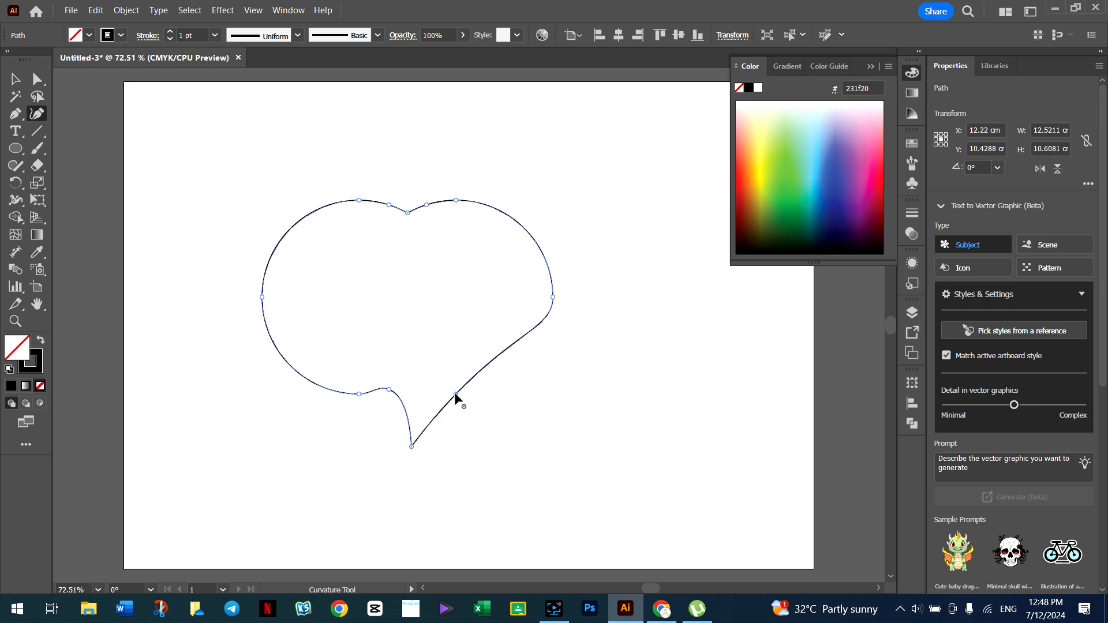
{"action": "left_click", "coordinate": [389, 389]}
{"action": "key", "text": "Delete"}
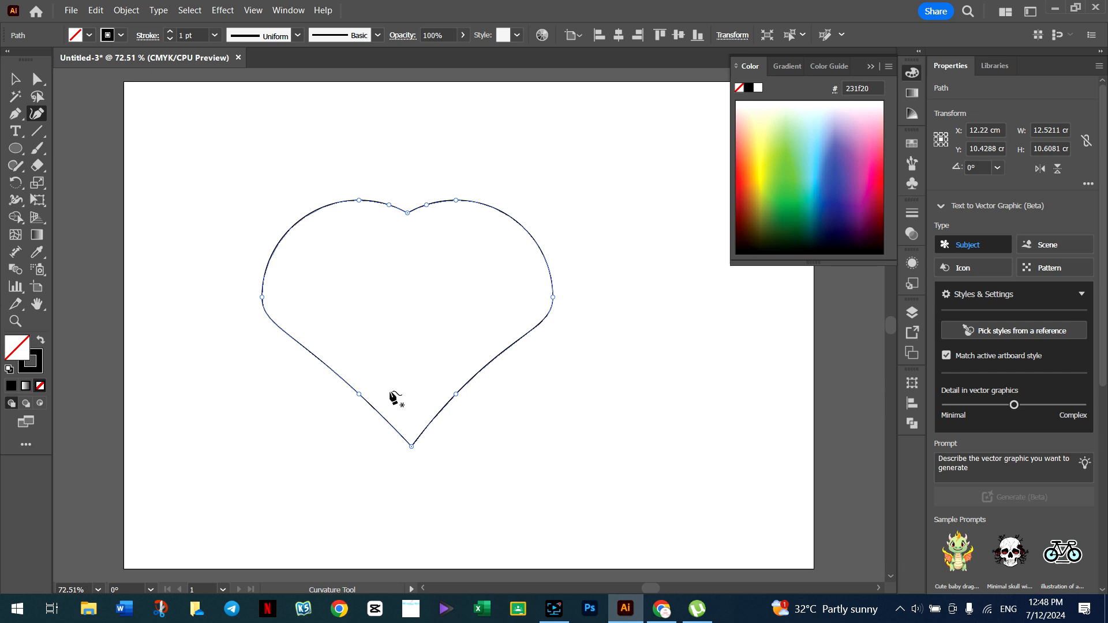
Move the heart's left and right side anchors inward and delete the extra anchors beside the top notch.
{"action": "left_click_drag", "start_coordinate": [263, 296], "coordinate": [286, 289]}
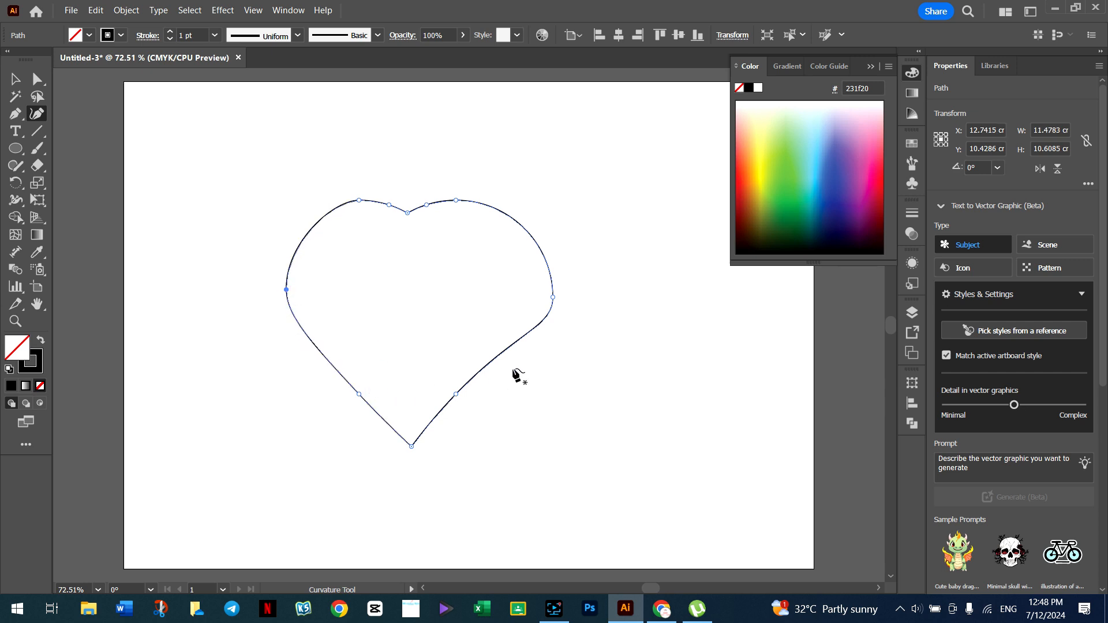
{"action": "left_click_drag", "start_coordinate": [552, 297], "coordinate": [529, 296]}
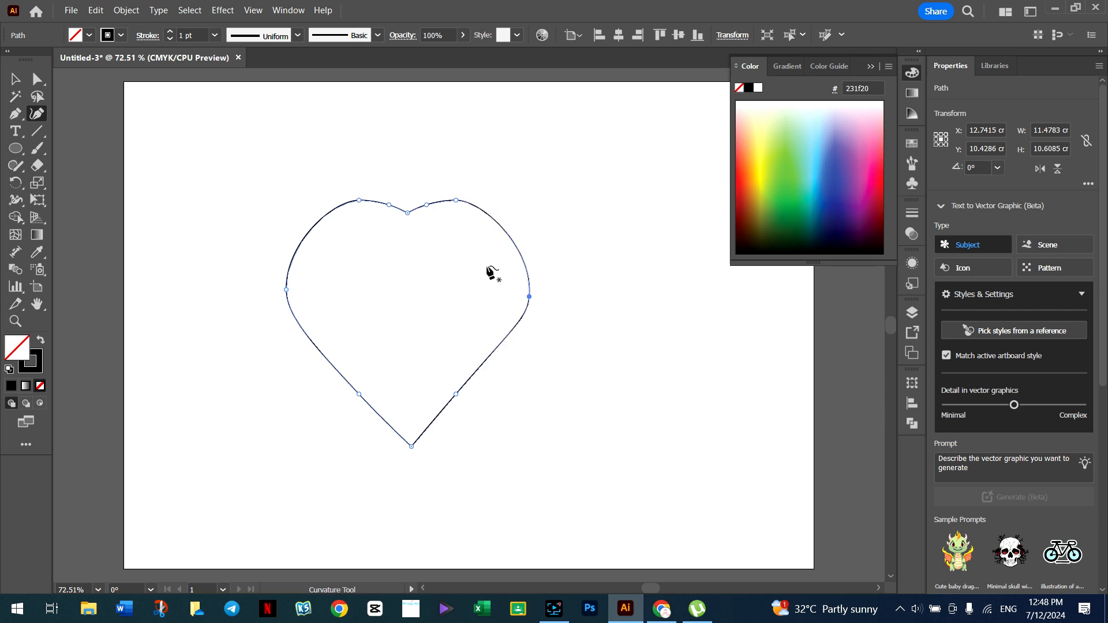
{"action": "key", "text": "Delete"}
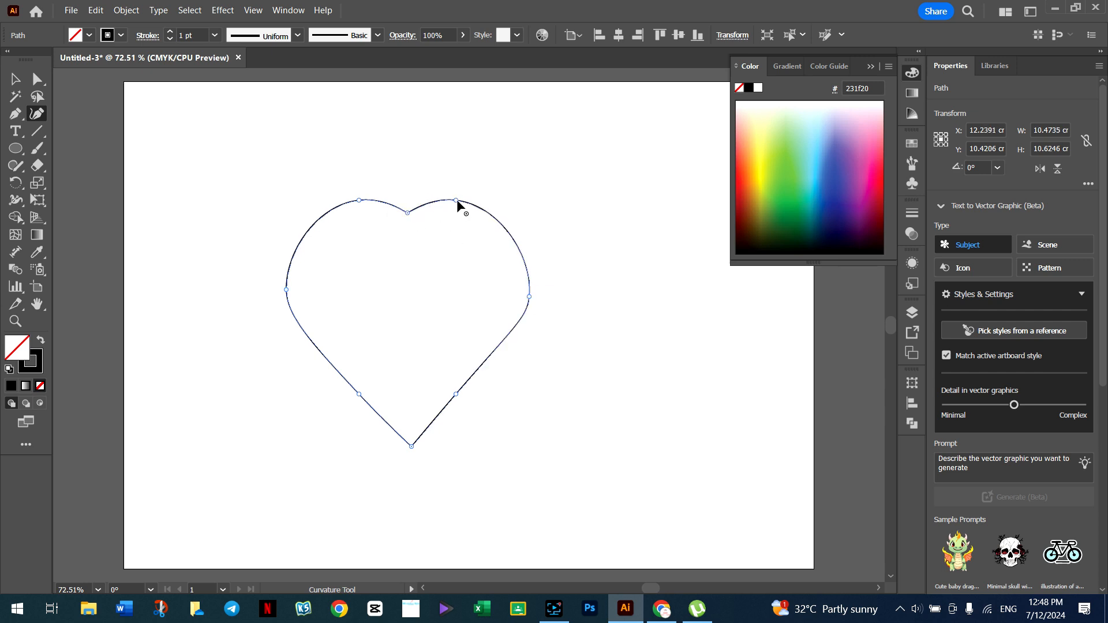
Deepen the heart's top notch and reshape the right lobe and both sides, narrowing the shape to about 9.25 cm wide.
{"action": "left_click_drag", "start_coordinate": [457, 202], "coordinate": [467, 203]}
{"action": "left_click_drag", "start_coordinate": [405, 217], "coordinate": [405, 232]}
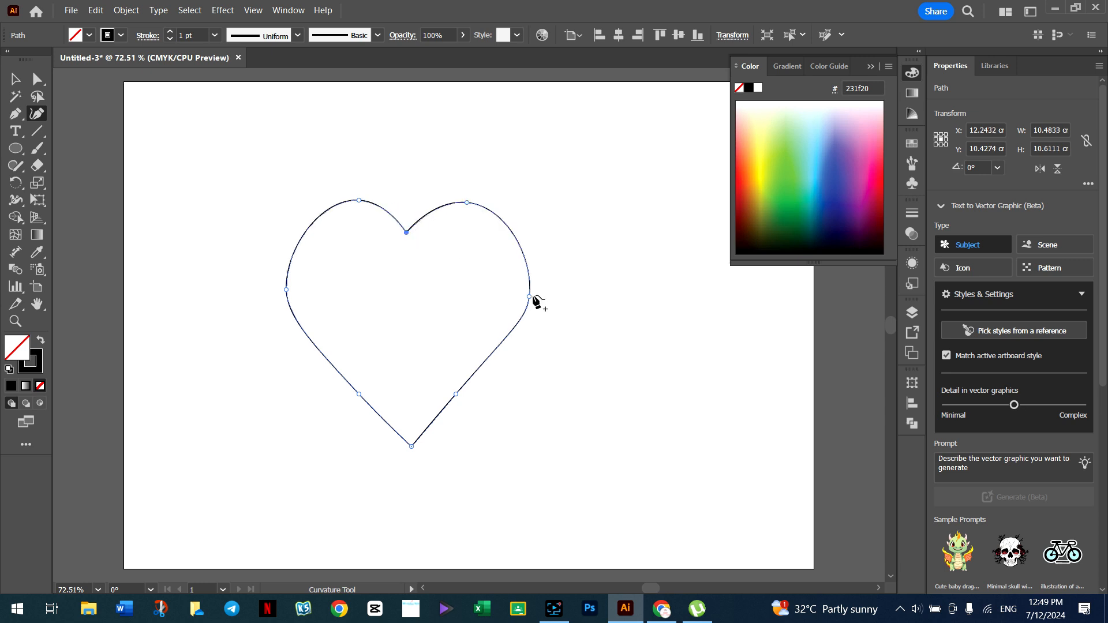
{"action": "mouse_move", "coordinate": [529, 298]}
{"action": "left_mouse_down"}
{"action": "mouse_move", "coordinate": [527, 311]}
{"action": "mouse_move", "coordinate": [514, 305]}
{"action": "left_mouse_up"}
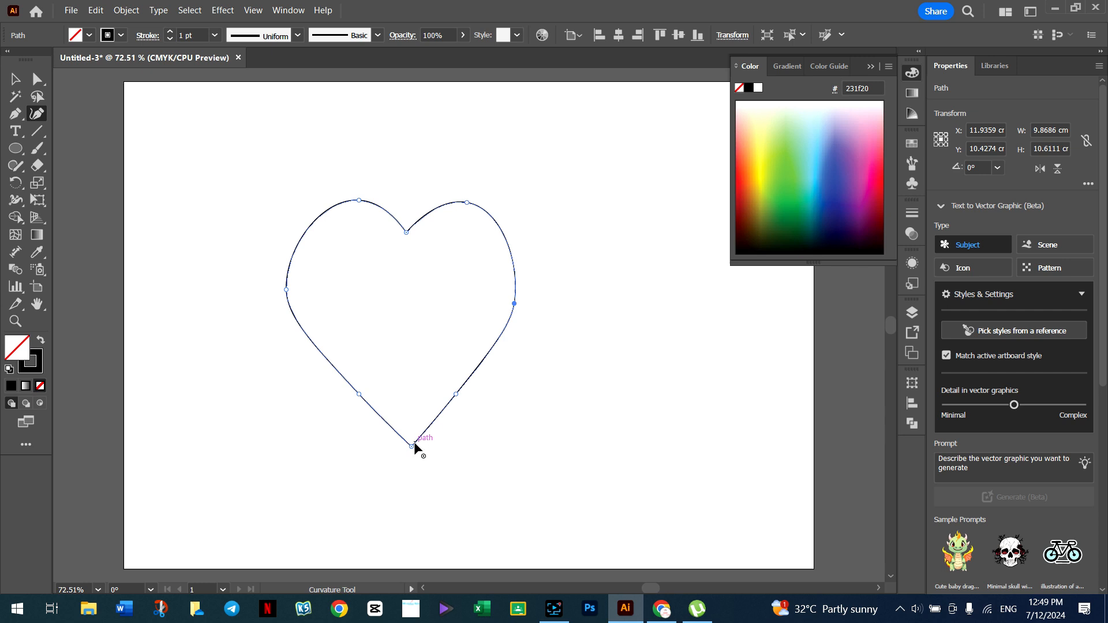
{"action": "left_click_drag", "start_coordinate": [286, 290], "coordinate": [300, 286]}
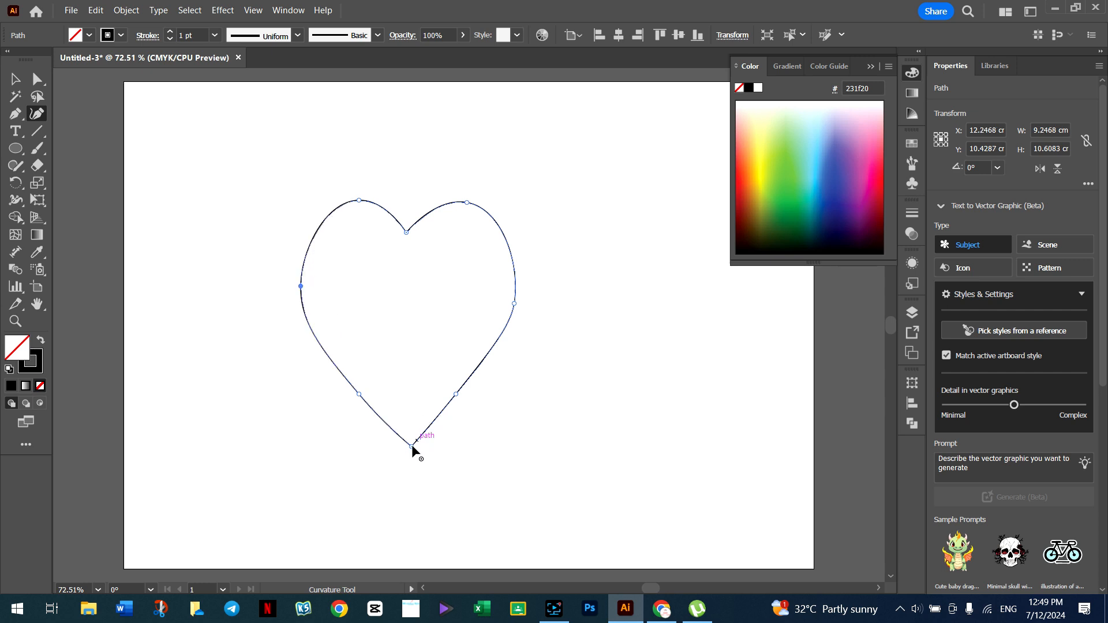
Raise the heart's bottom tip to make it about 9.12 cm tall and reposition the lower side anchors to straighten the edges toward the tip.
{"action": "left_click_drag", "start_coordinate": [410, 447], "coordinate": [406, 411]}
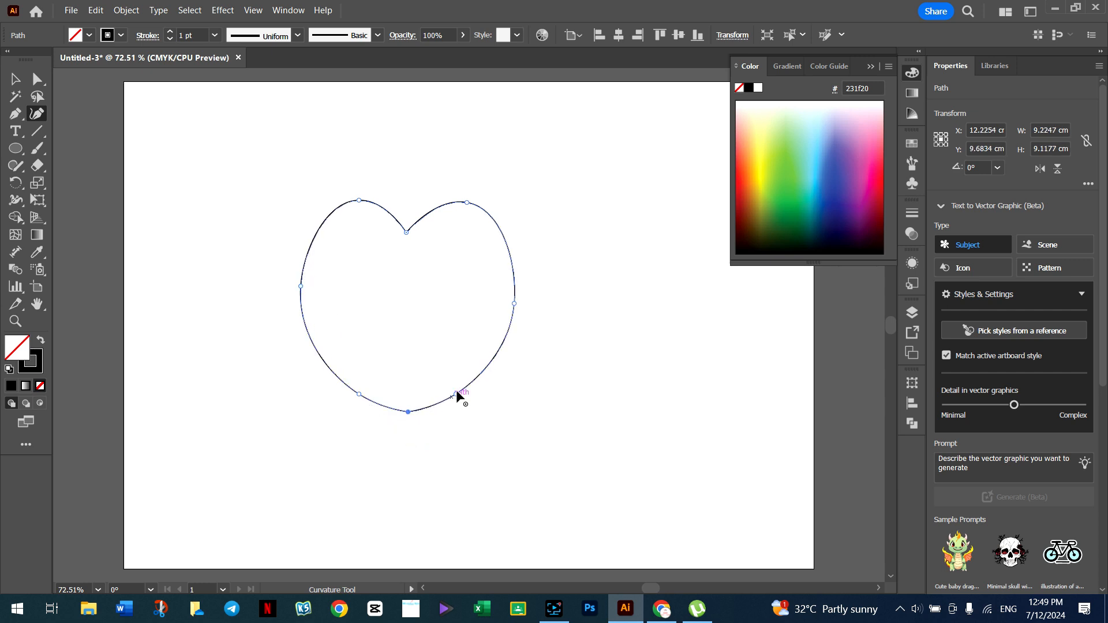
{"action": "left_click", "coordinate": [444, 366]}
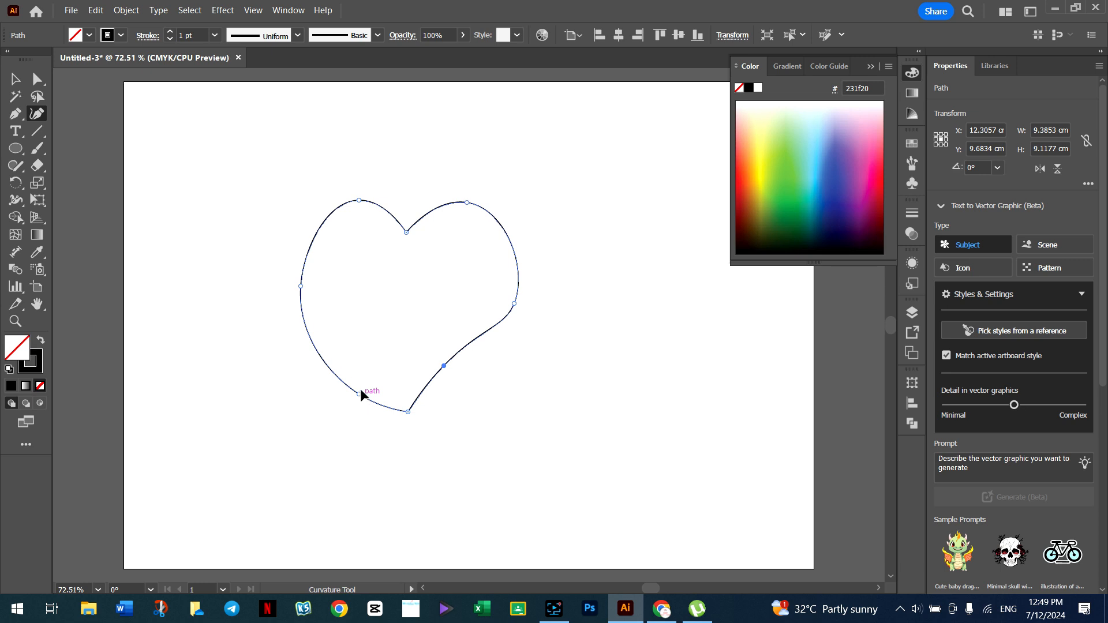
{"action": "left_click_drag", "start_coordinate": [360, 394], "coordinate": [375, 373]}
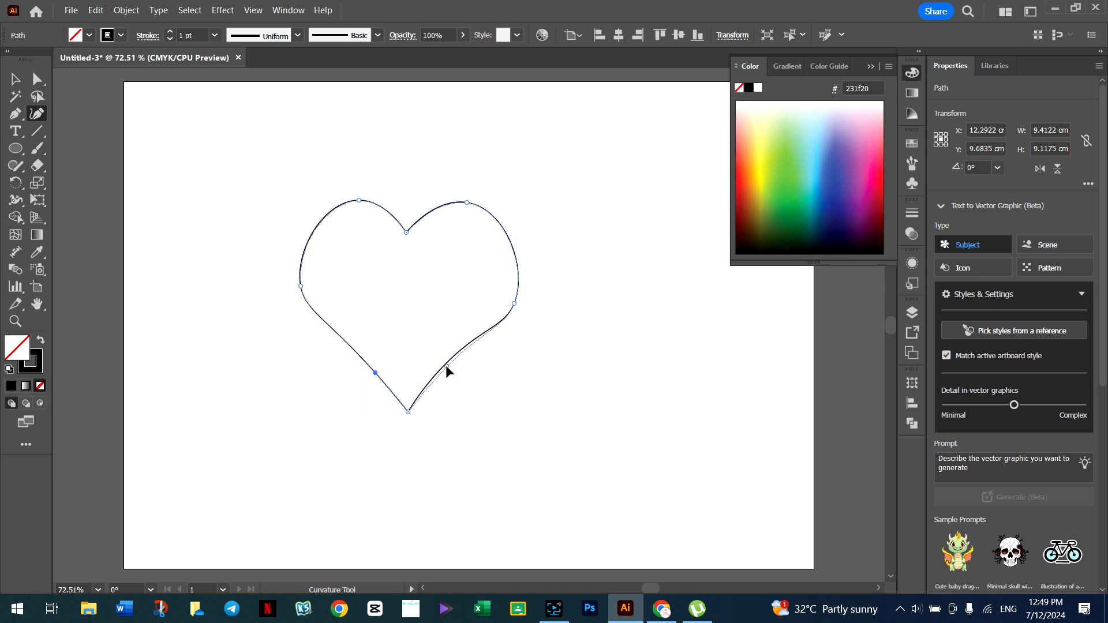
{"action": "left_click_drag", "start_coordinate": [448, 365], "coordinate": [457, 370]}
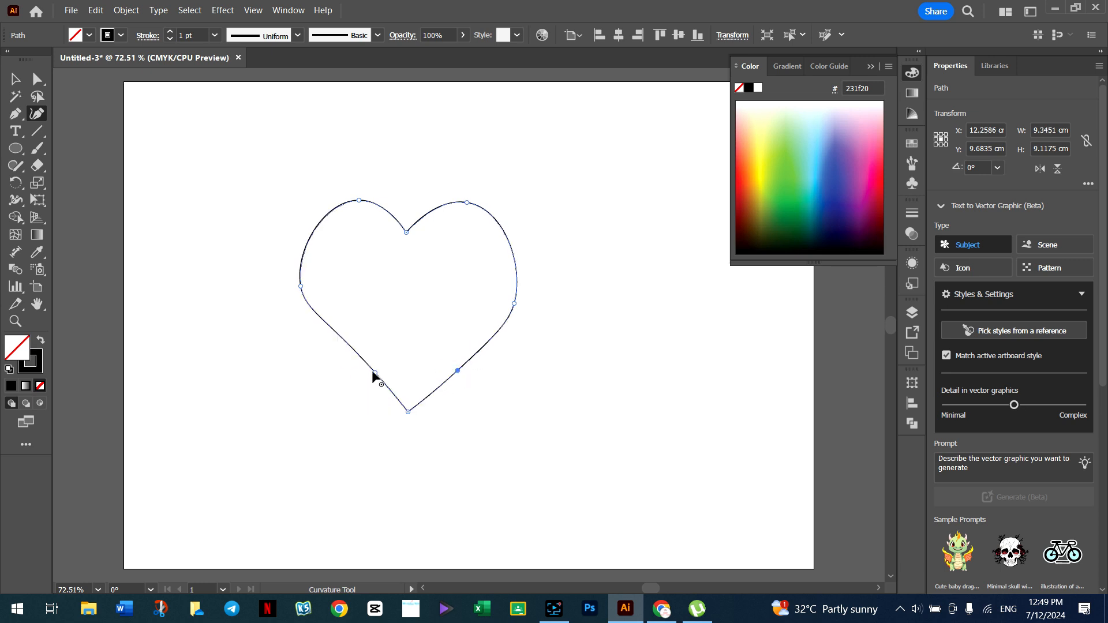
{"action": "left_click_drag", "start_coordinate": [372, 370], "coordinate": [366, 372]}
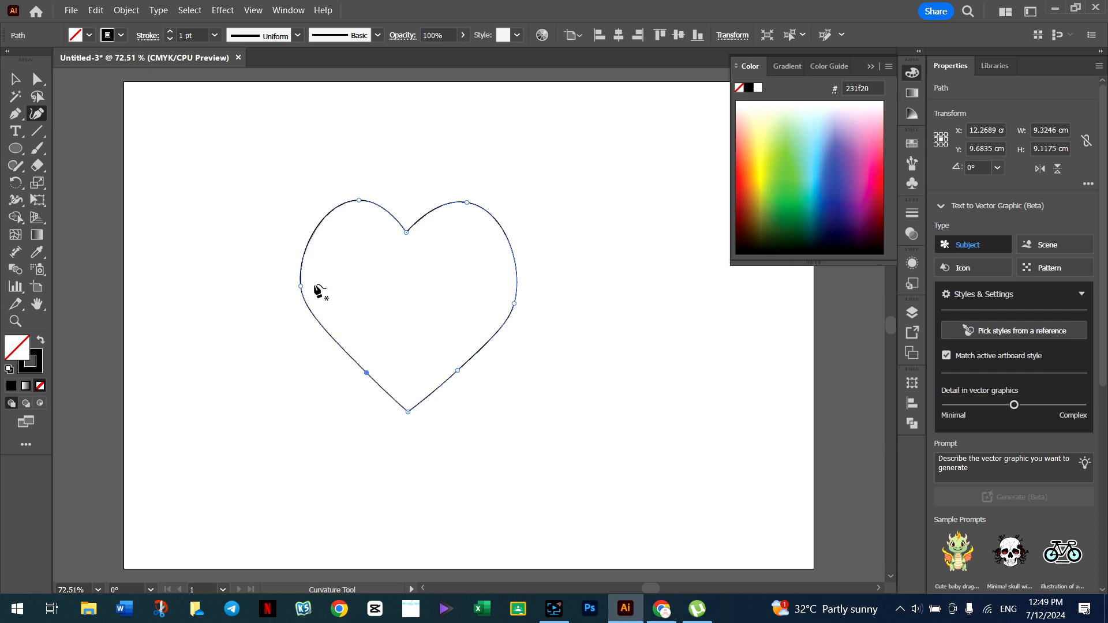
Refine the heart's side anchors by raising the right one and nudging the left one inward, and shift the left lobe's peak outward.
{"action": "left_click_drag", "start_coordinate": [301, 286], "coordinate": [306, 288]}
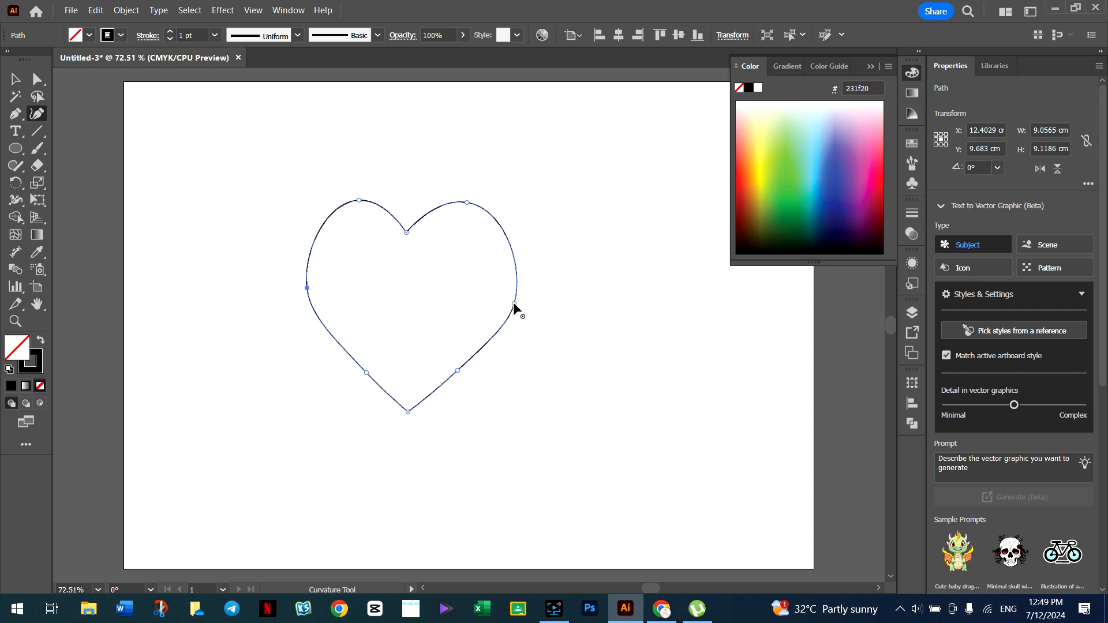
{"action": "left_click_drag", "start_coordinate": [514, 304], "coordinate": [512, 267]}
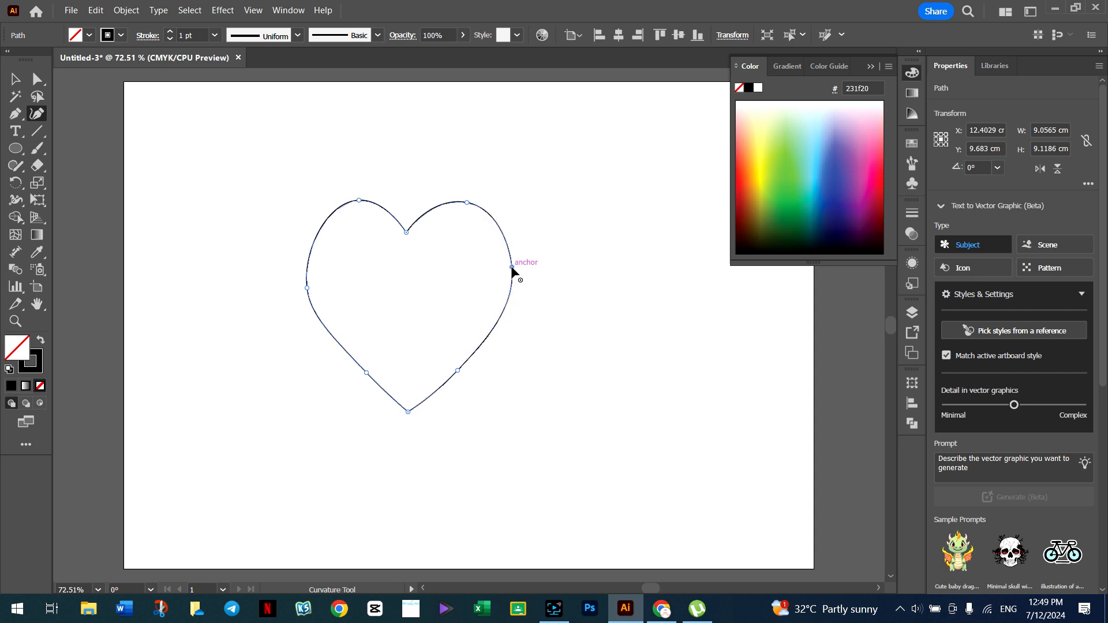
{"action": "left_click_drag", "start_coordinate": [307, 288], "coordinate": [310, 290]}
{"action": "left_click_drag", "start_coordinate": [359, 201], "coordinate": [345, 203]}
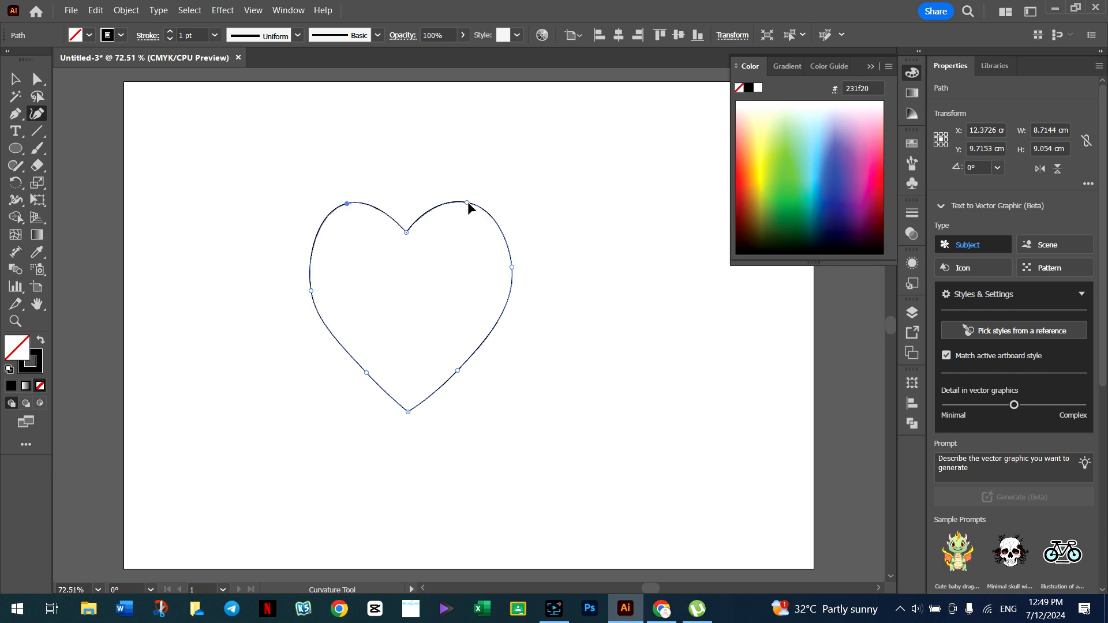
{"action": "left_click", "coordinate": [467, 202]}
Round out the heart's lower edges by nudging both lower anchors outward, and move the left lobe's peak slightly further out.
{"action": "left_click_drag", "start_coordinate": [363, 371], "coordinate": [359, 371]}
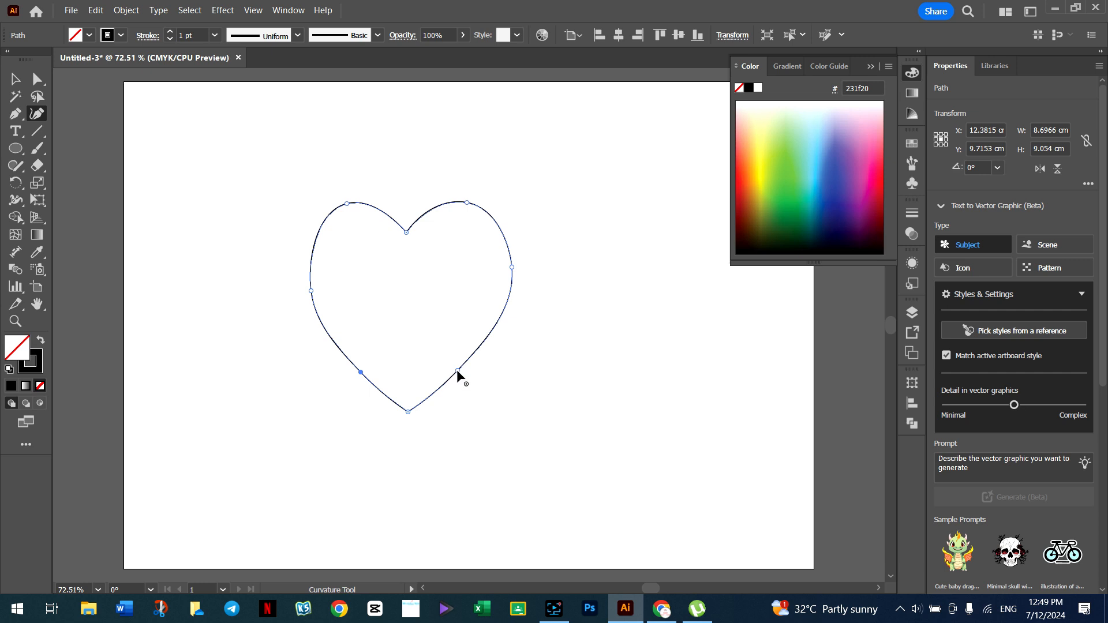
{"action": "left_click_drag", "start_coordinate": [459, 368], "coordinate": [465, 367]}
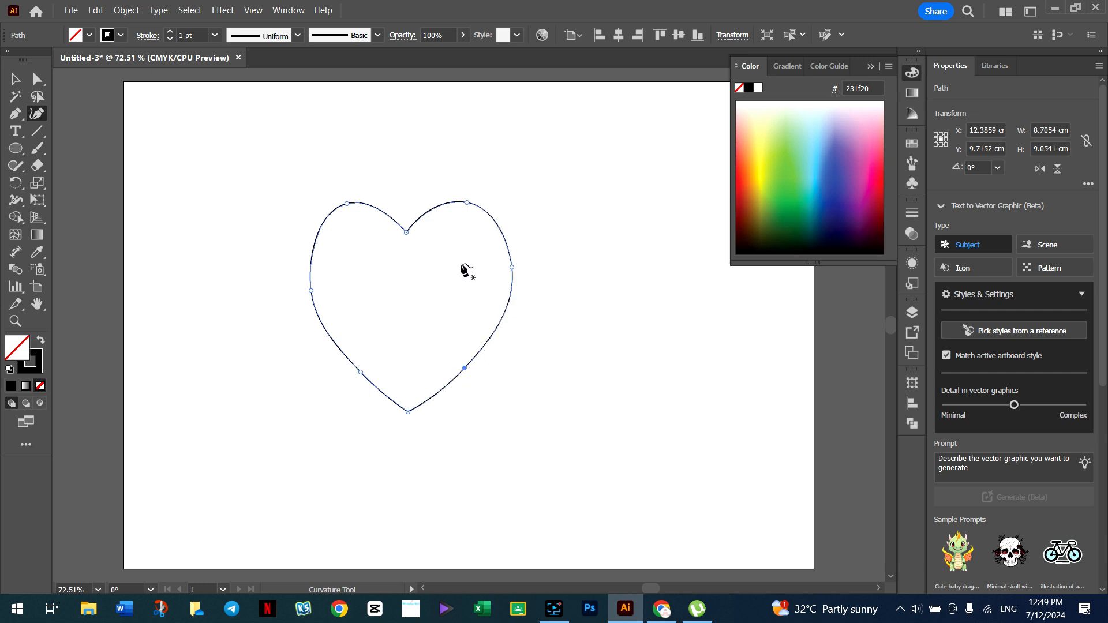
{"action": "left_click_drag", "start_coordinate": [346, 203], "coordinate": [341, 205]}
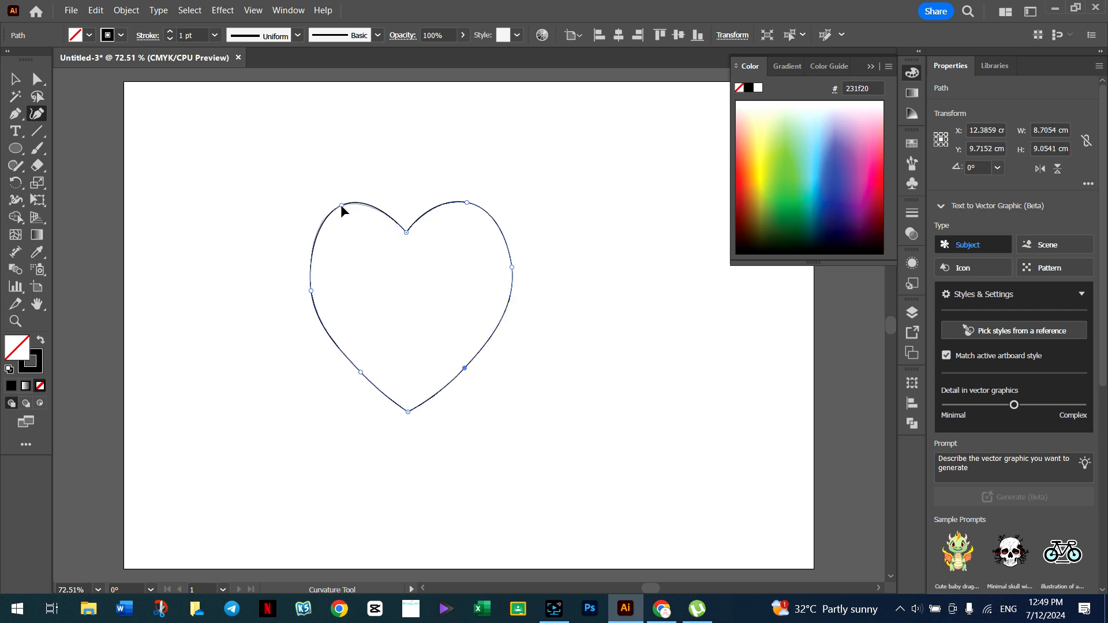
{"action": "key", "text": "v"}
{"action": "left_click", "coordinate": [285, 209]}
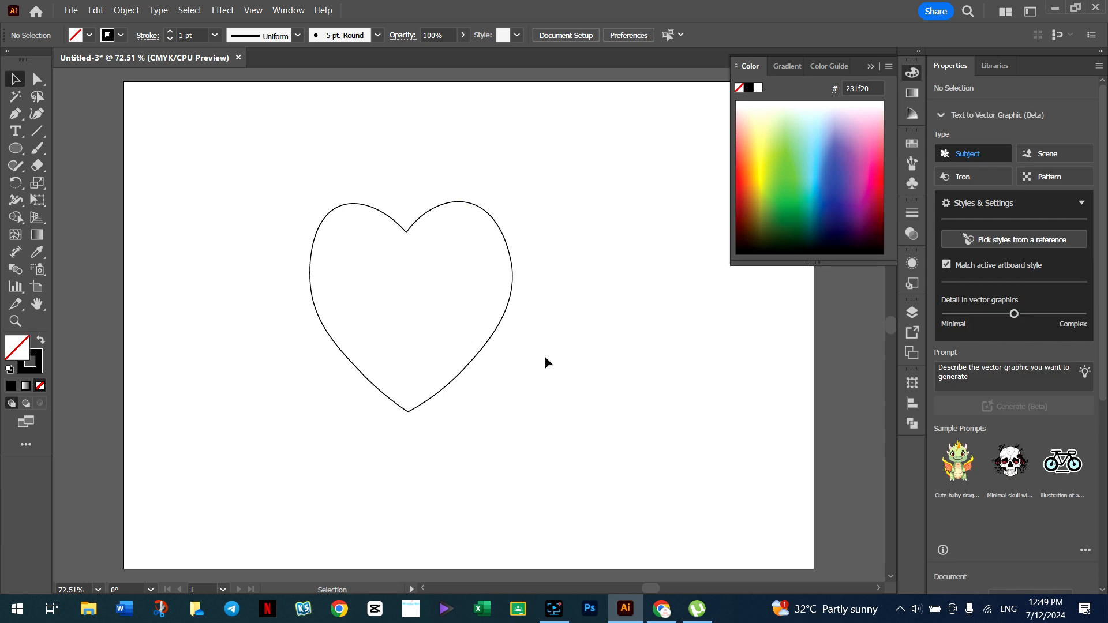
Swap the heart's stroke and fill, and set its fill to magenta b70485.
{"action": "left_click", "coordinate": [510, 302]}
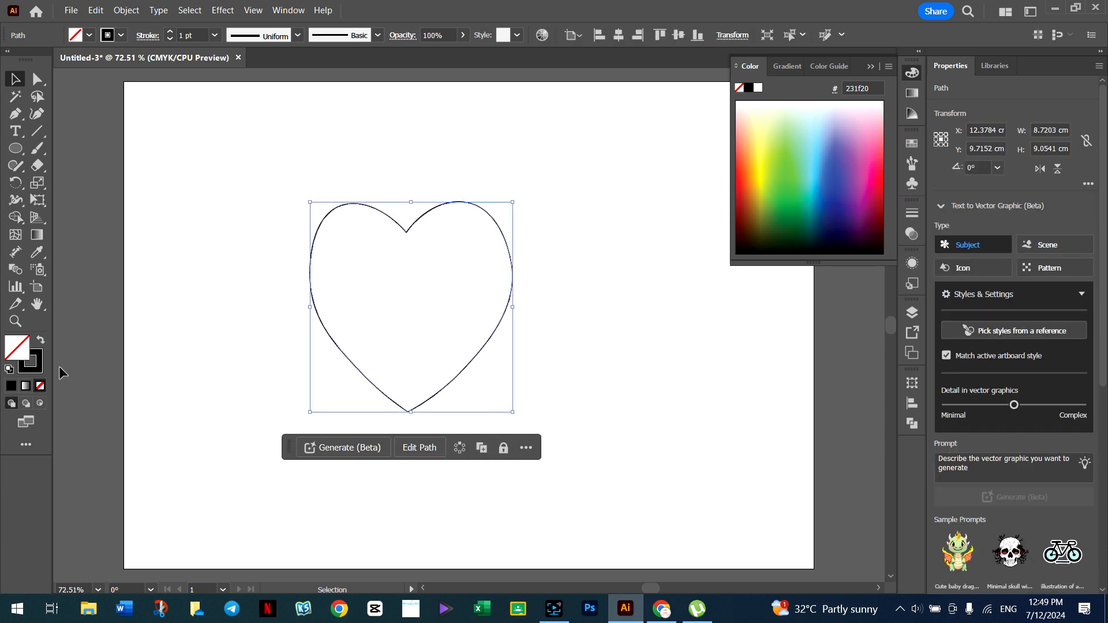
{"action": "left_click", "coordinate": [42, 339]}
{"action": "double_click", "coordinate": [12, 348]}
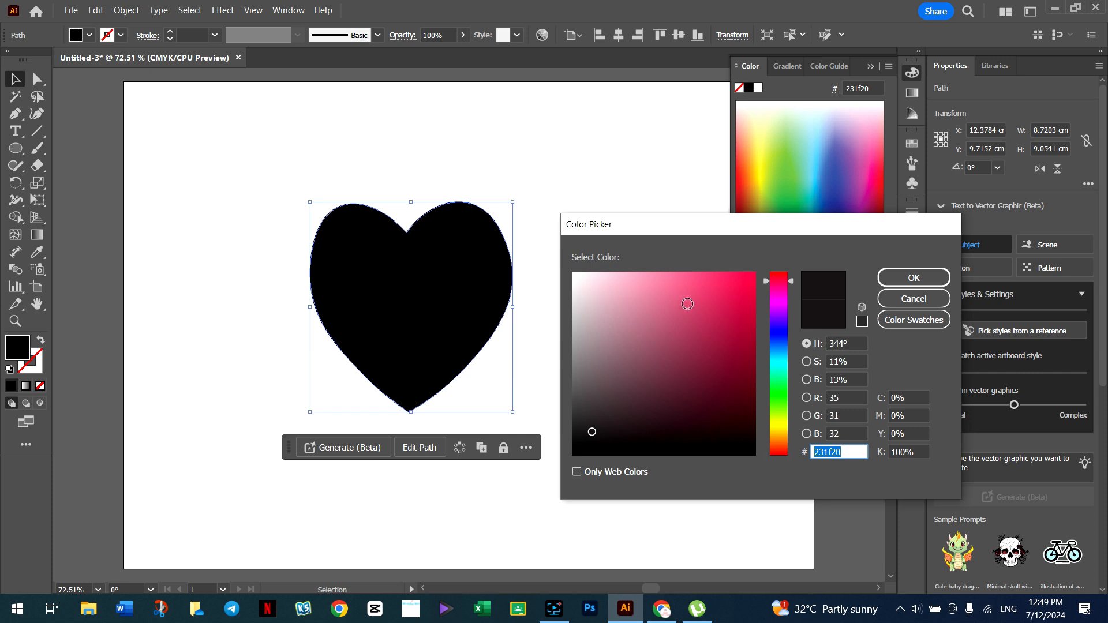
{"action": "left_click", "coordinate": [689, 307]}
{"action": "left_click", "coordinate": [779, 299]}
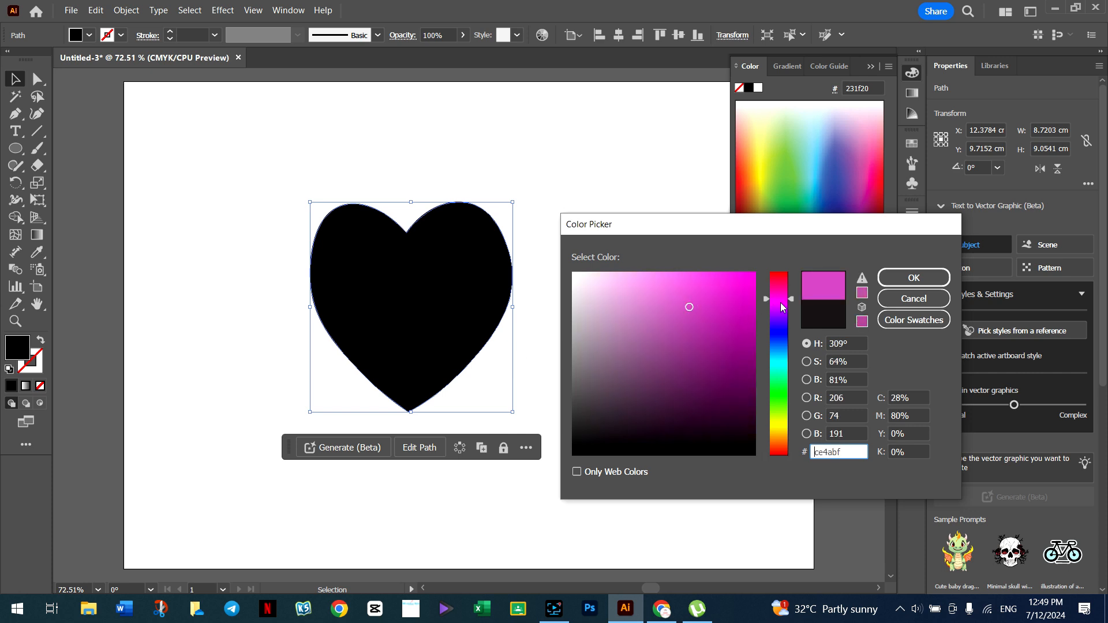
{"action": "left_click_drag", "start_coordinate": [780, 295], "coordinate": [751, 324]}
{"action": "left_click", "coordinate": [917, 276]}
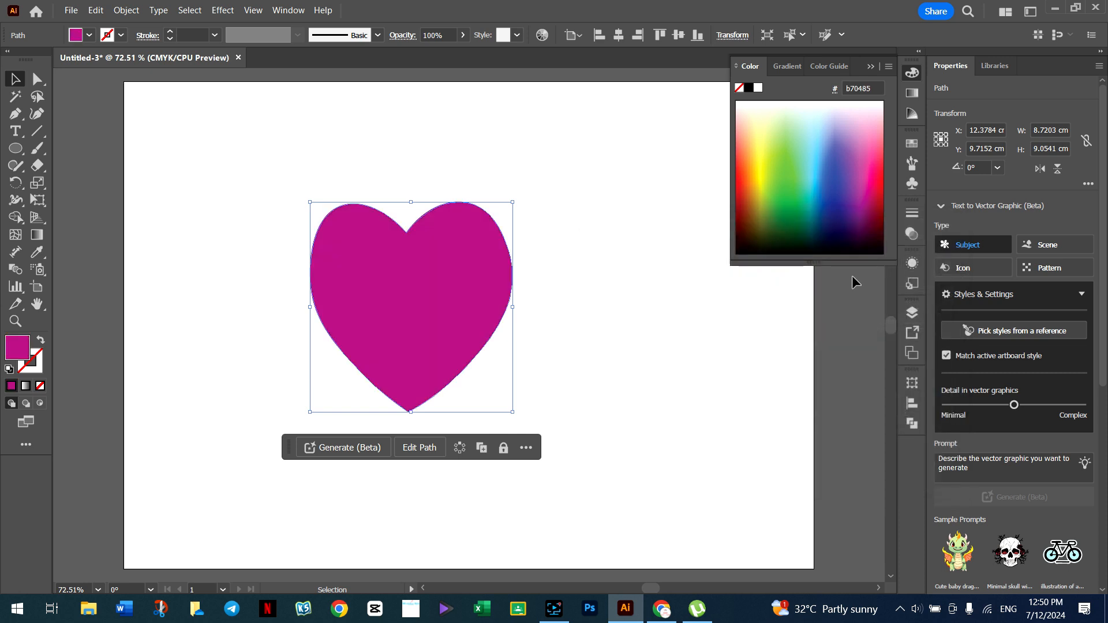
{"action": "left_click", "coordinate": [223, 189]}
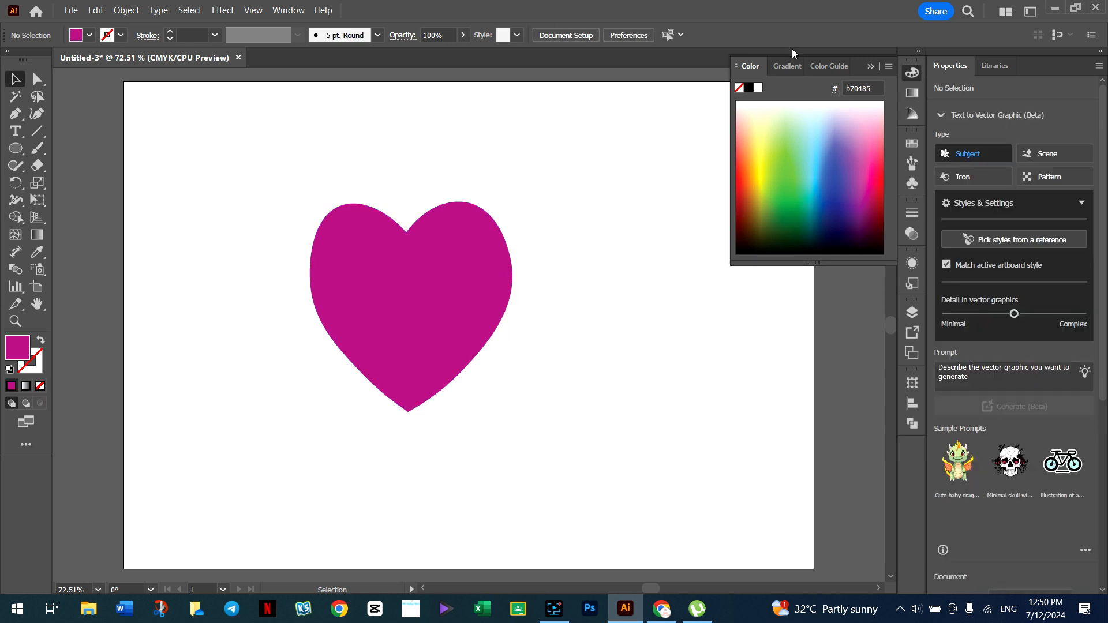
Start a Scribble effect on the magenta heart and move its options dialog clear of the artwork.
{"action": "left_click", "coordinate": [635, 202]}
{"action": "left_click_drag", "start_coordinate": [540, 241], "coordinate": [274, 383]}
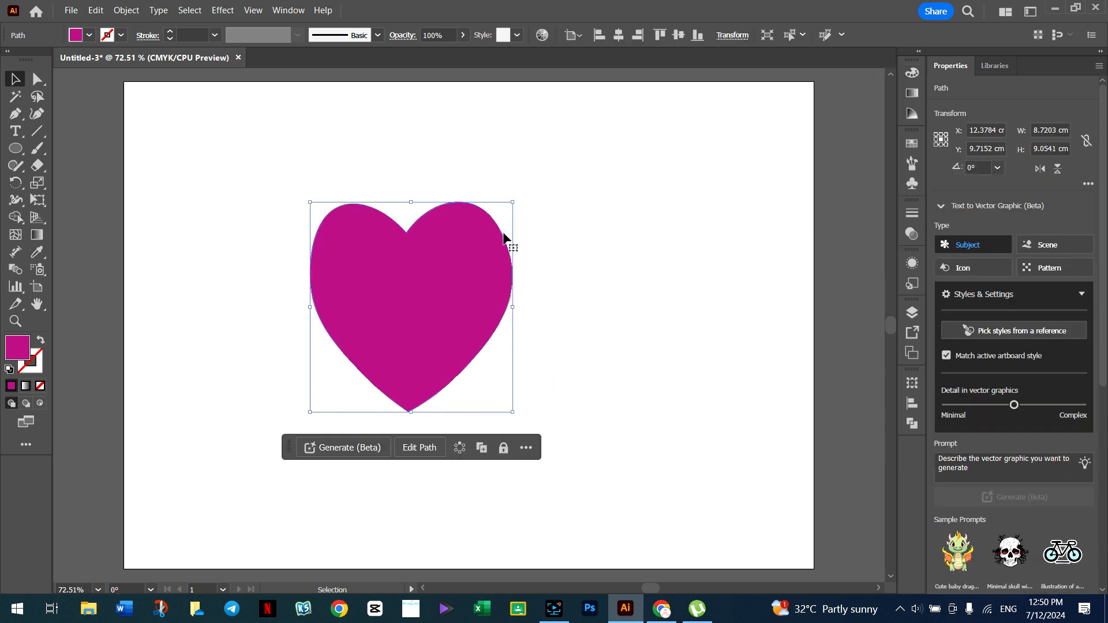
{"action": "left_click_drag", "start_coordinate": [573, 164], "coordinate": [263, 370]}
{"action": "left_click", "coordinate": [223, 11]}
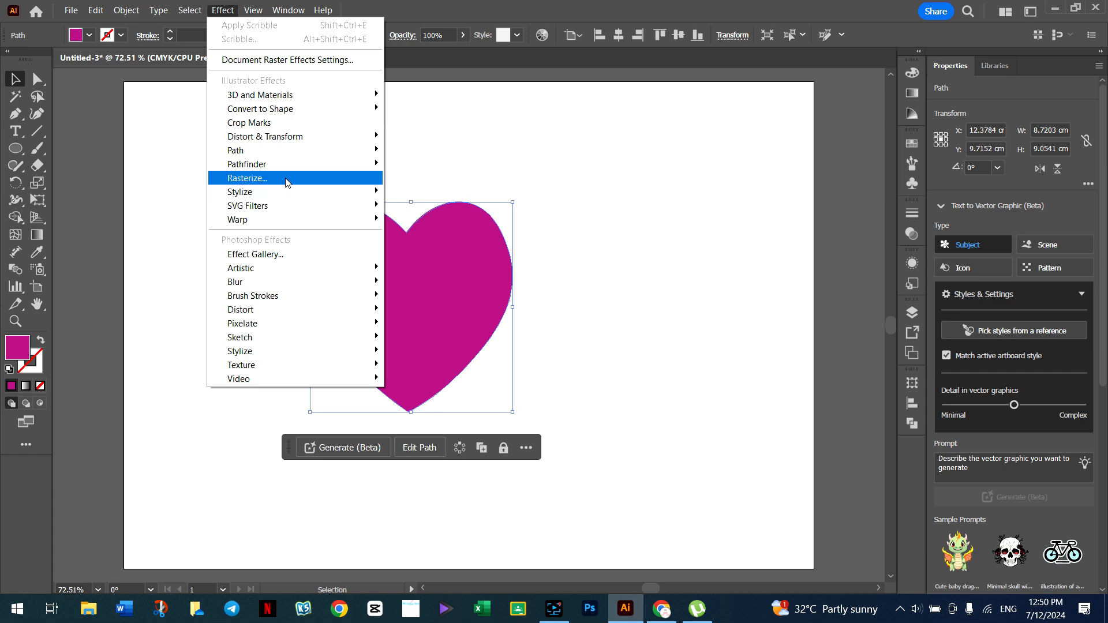
{"action": "mouse_move", "coordinate": [277, 188]}
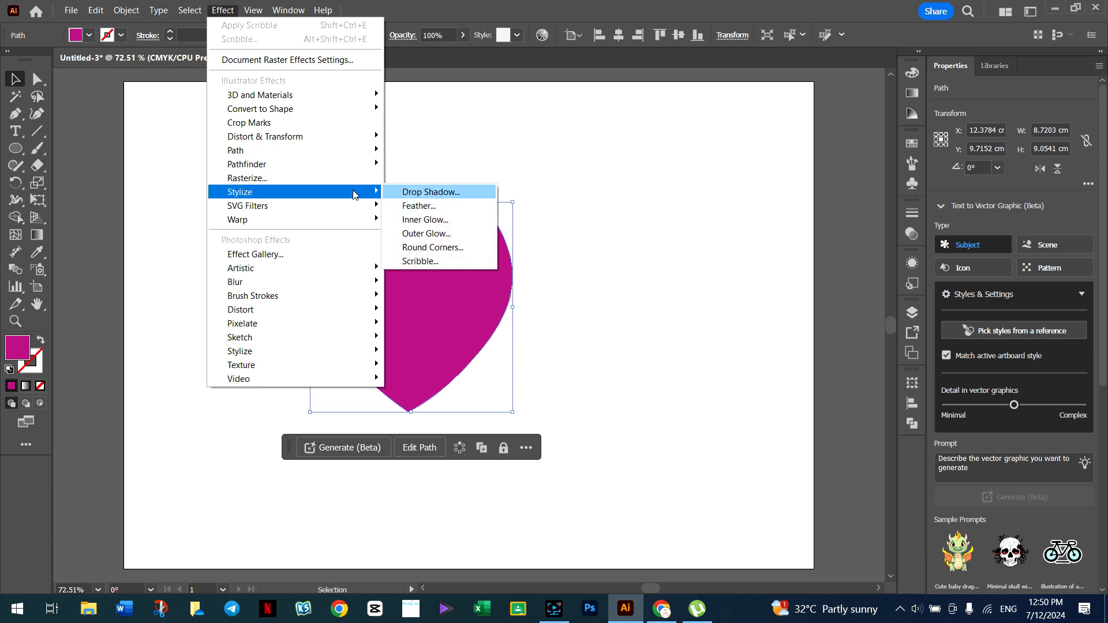
{"action": "left_click", "coordinate": [424, 261]}
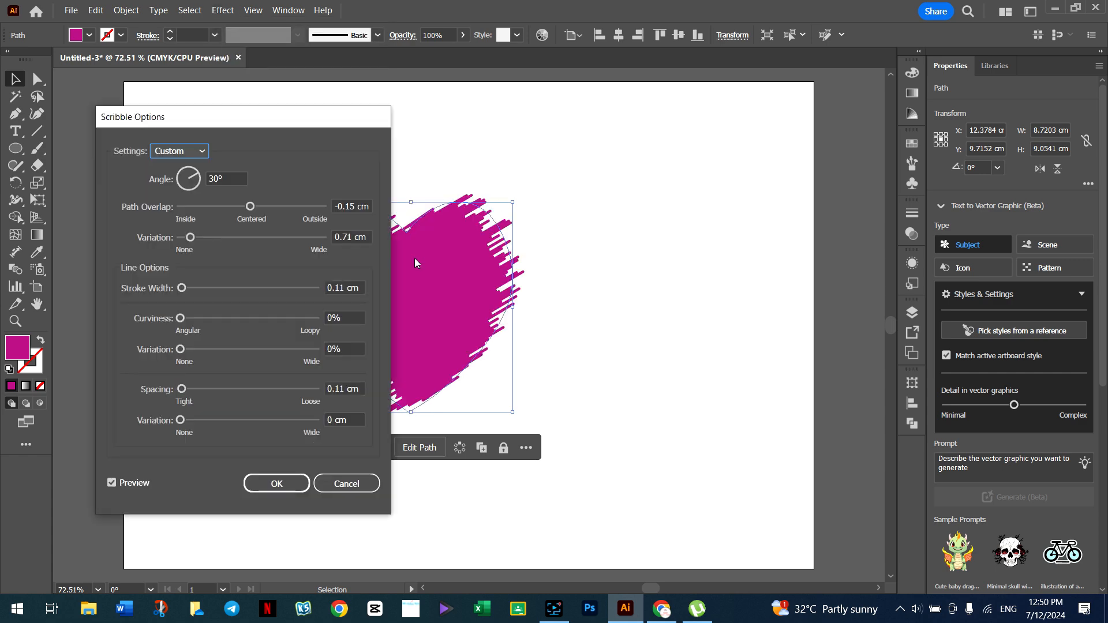
{"action": "mouse_move", "coordinate": [279, 123]}
{"action": "left_mouse_down"}
{"action": "mouse_move", "coordinate": [806, 170]}
{"action": "mouse_move", "coordinate": [774, 109]}
{"action": "left_mouse_up"}
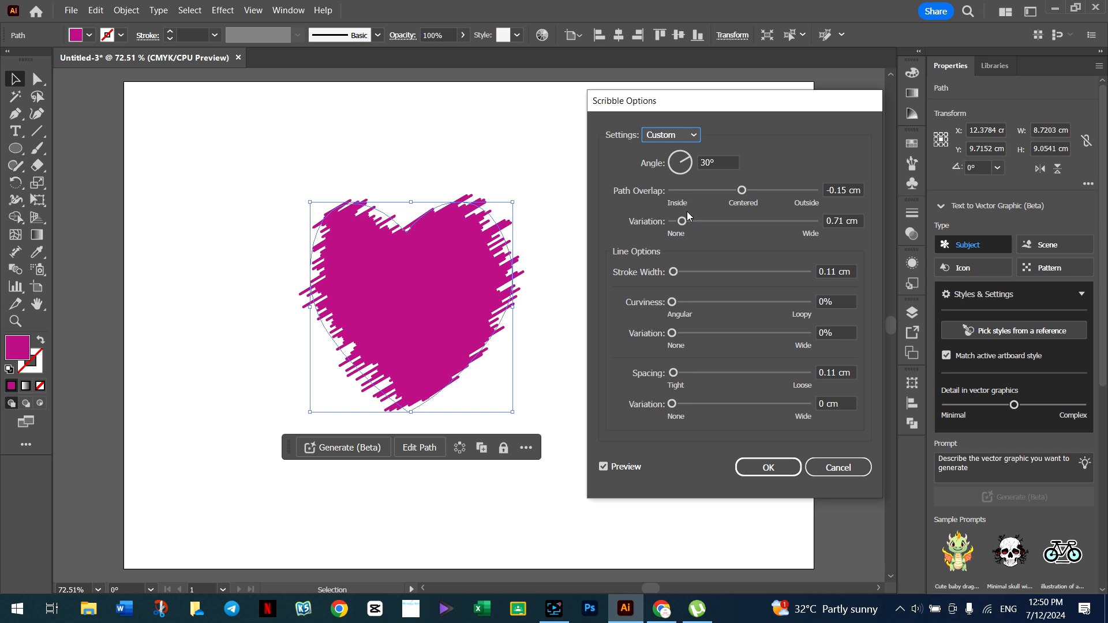
Try a Scribble path overlap of 0.45 cm with a variation of 0.53 cm on the heart.
{"action": "left_click_drag", "start_coordinate": [681, 219], "coordinate": [677, 223]}
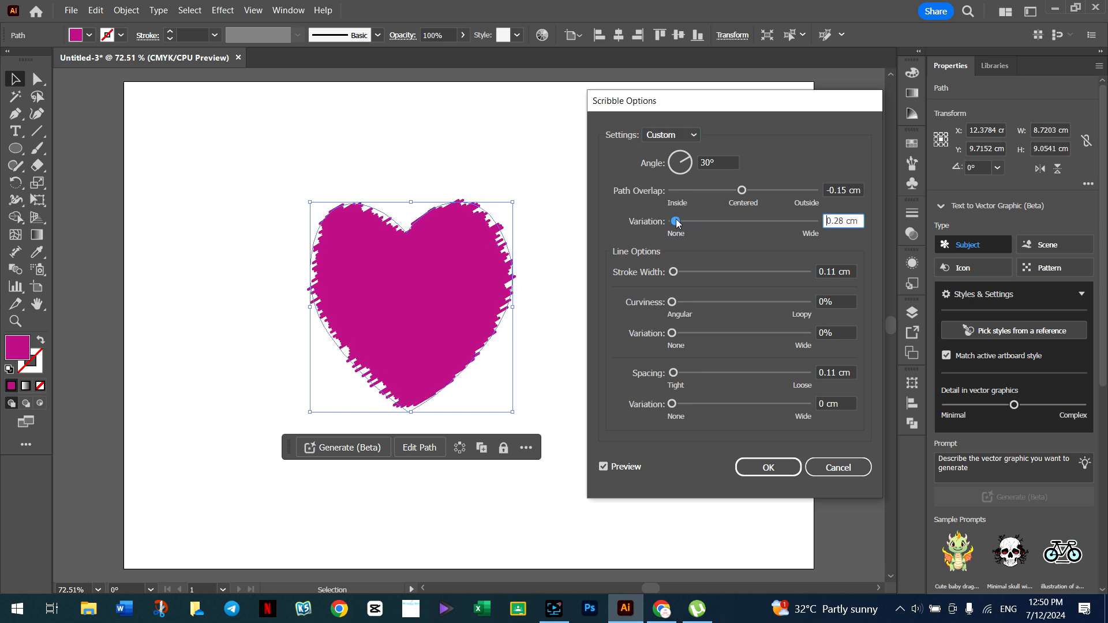
{"action": "left_click", "coordinate": [677, 223]}
{"action": "left_click_drag", "start_coordinate": [677, 226], "coordinate": [681, 227]}
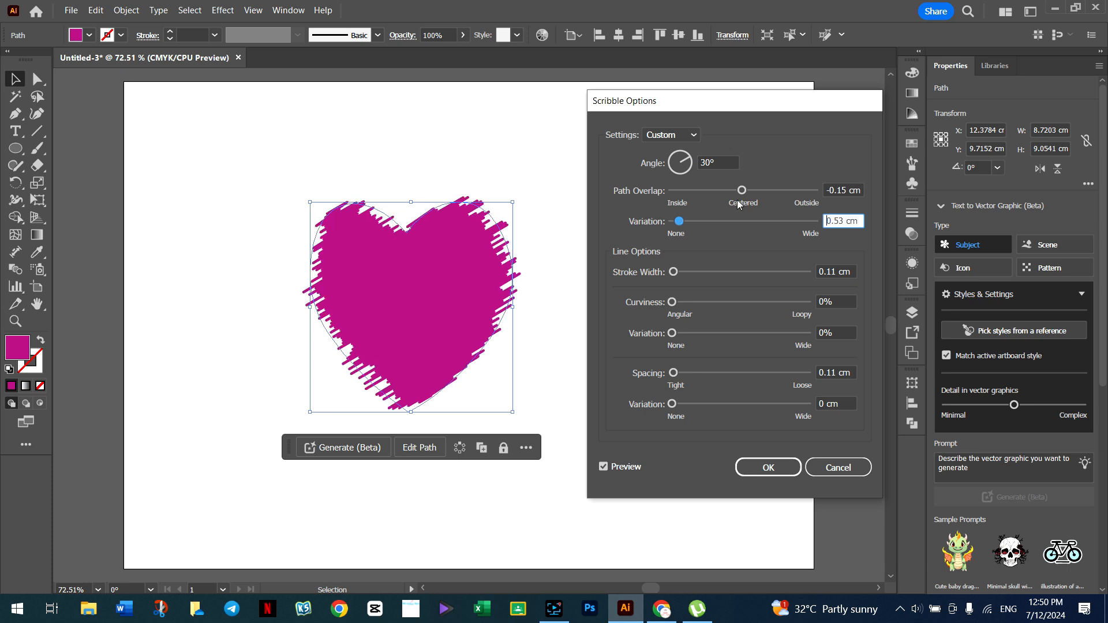
{"action": "left_click_drag", "start_coordinate": [742, 192], "coordinate": [742, 192]}
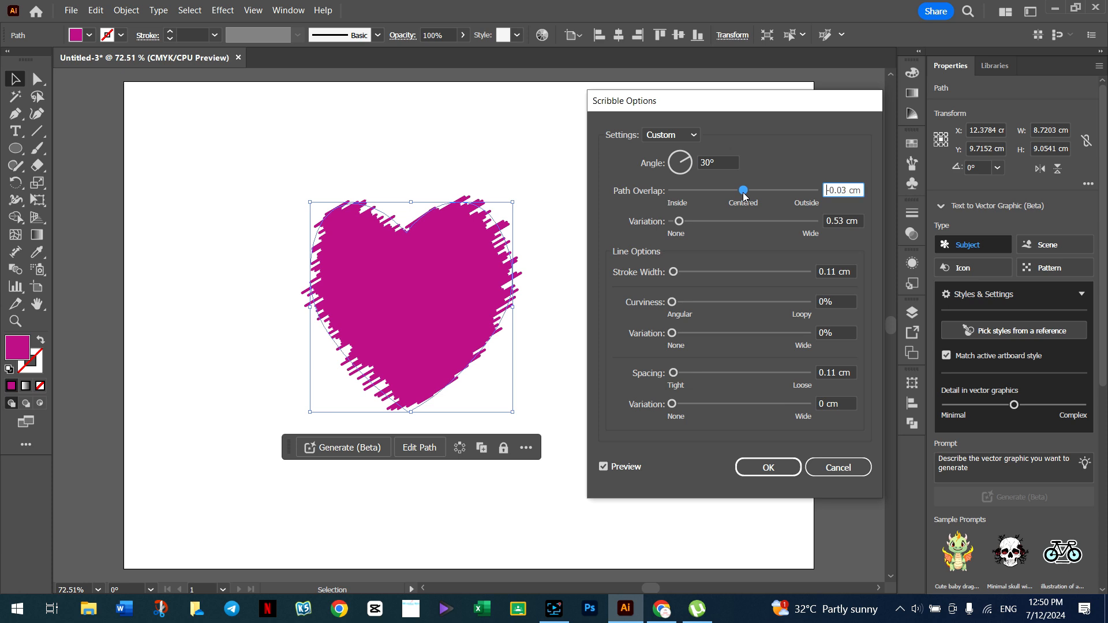
{"action": "left_click_drag", "start_coordinate": [743, 192], "coordinate": [748, 191]}
Choose the Default Scribble preset and apply the effect to the heart.
{"action": "left_click", "coordinate": [689, 136]}
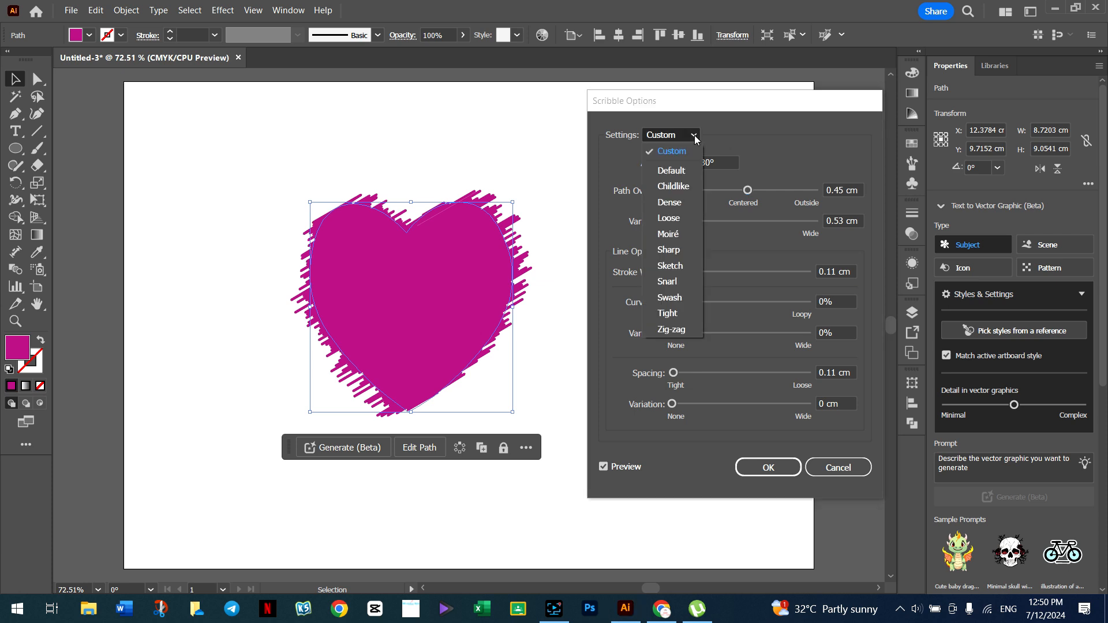
{"action": "left_click", "coordinate": [671, 171]}
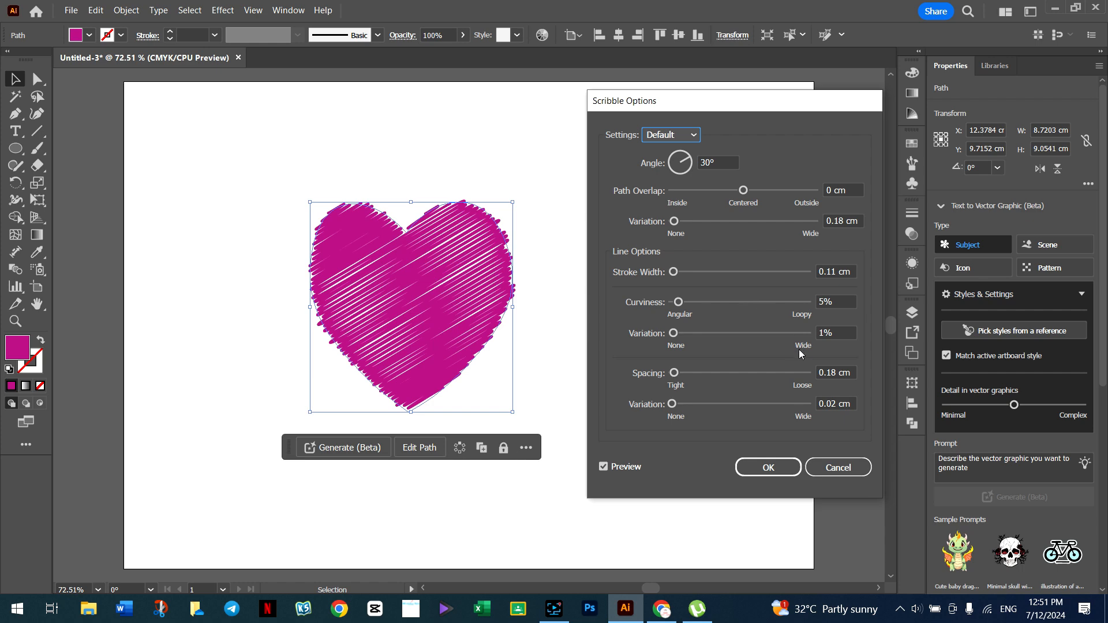
{"action": "left_click", "coordinate": [764, 467]}
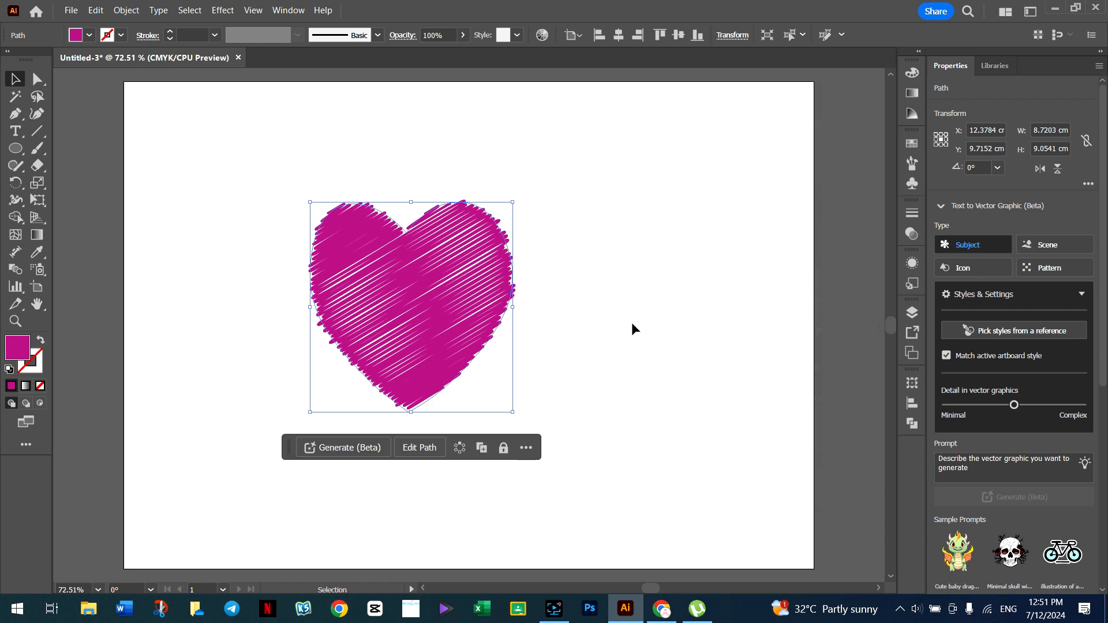
Move the scribbled heart to the artboard's upper right area and scale it down proportionally to about 6.04 by 6.27 cm.
{"action": "left_click", "coordinate": [638, 318]}
{"action": "left_click_drag", "start_coordinate": [567, 178], "coordinate": [346, 441]}
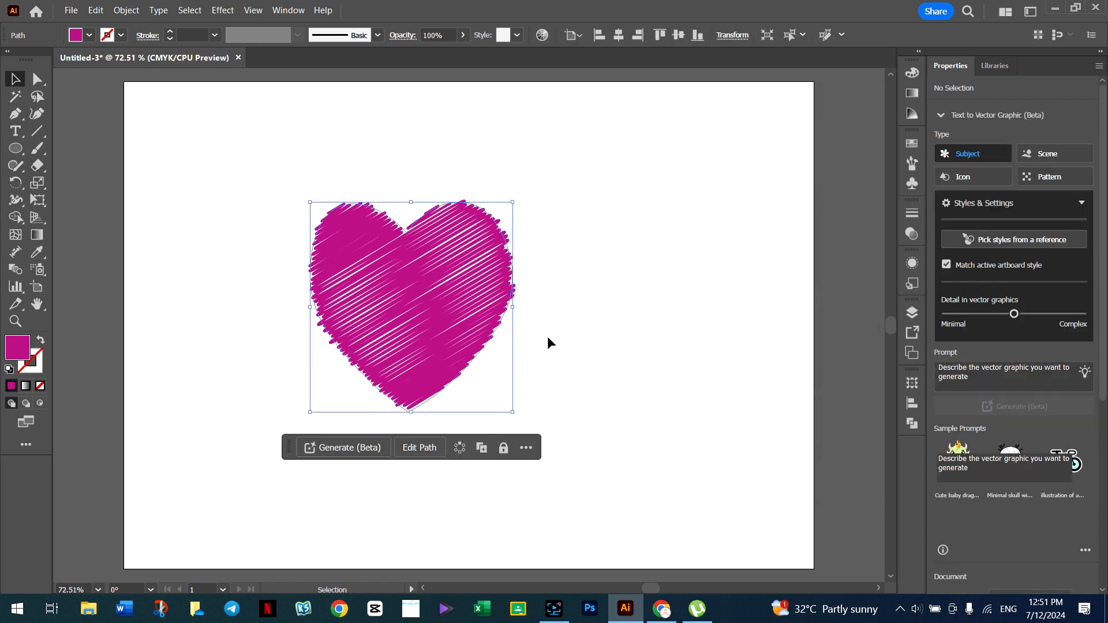
{"action": "left_click", "coordinate": [547, 336]}
{"action": "left_click_drag", "start_coordinate": [567, 178], "coordinate": [300, 437]}
{"action": "left_click_drag", "start_coordinate": [396, 317], "coordinate": [614, 211]}
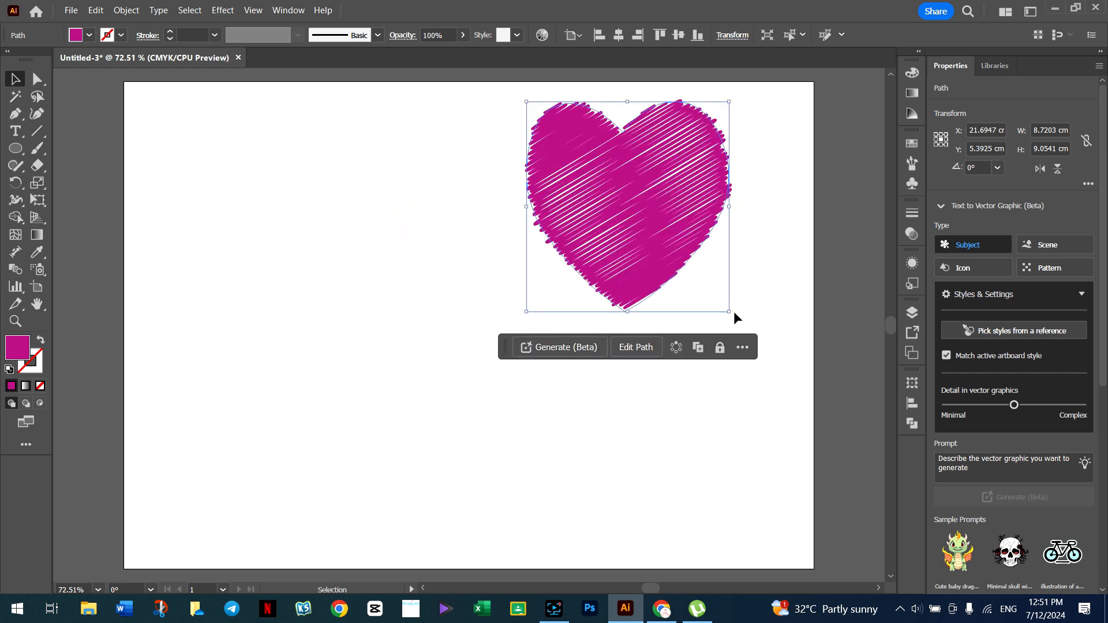
{"action": "left_click_drag", "start_coordinate": [729, 311], "coordinate": [666, 246]}
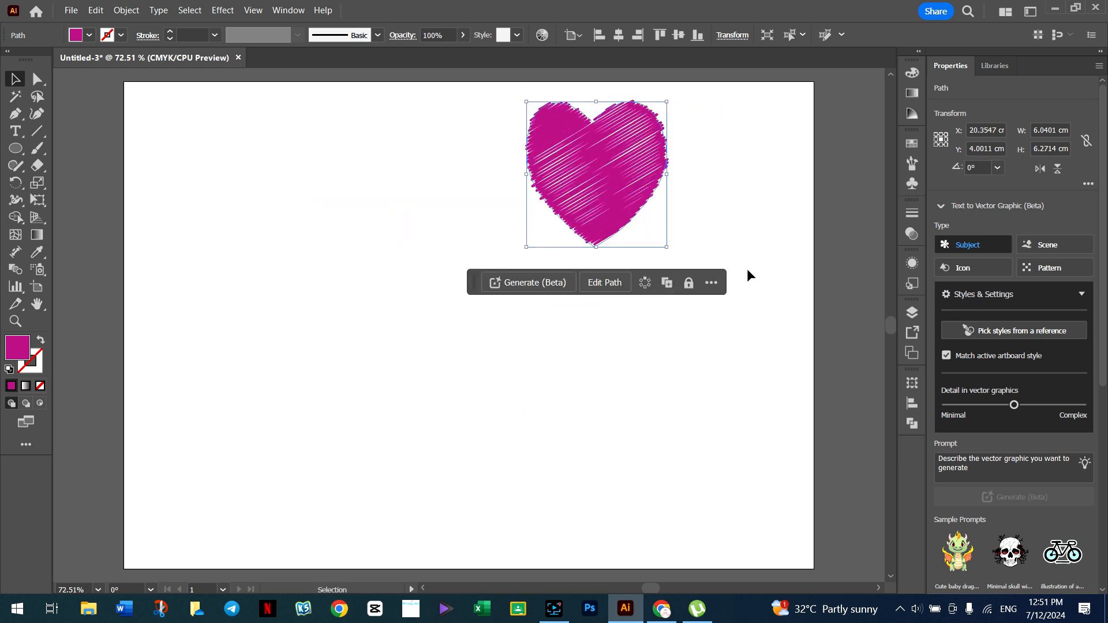
{"action": "left_click", "coordinate": [751, 246]}
{"action": "left_click", "coordinate": [623, 180]}
{"action": "left_click", "coordinate": [714, 189]}
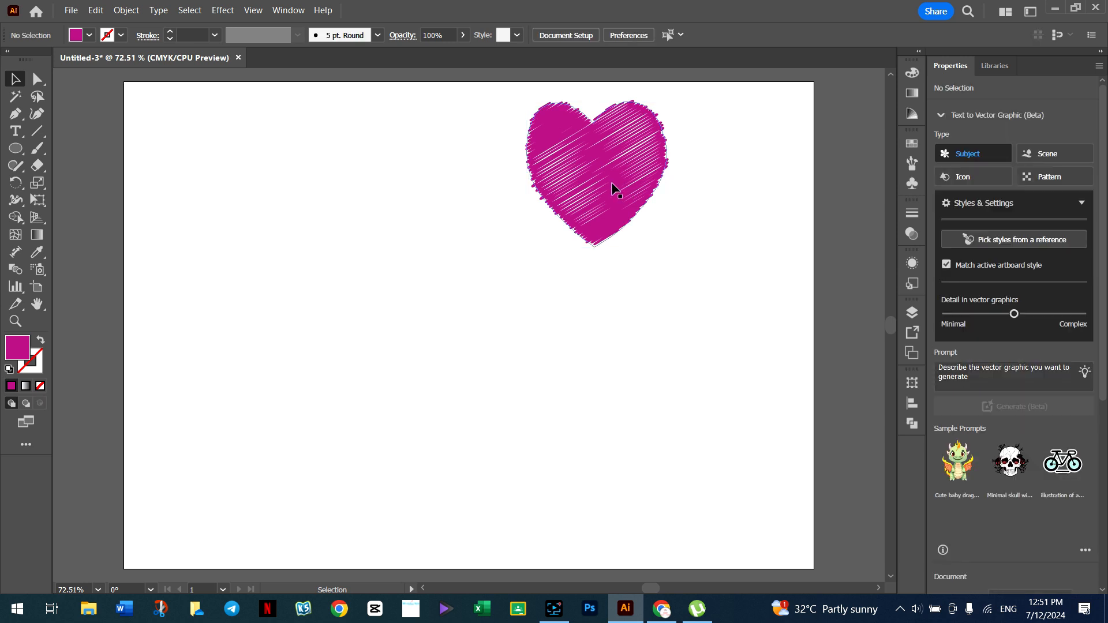
Duplicate the heart straight down and repeat the copy to make a vertical column of three hearts.
{"action": "left_click", "coordinate": [611, 183]}
{"action": "left_click_drag", "start_coordinate": [611, 183], "coordinate": [613, 327]}
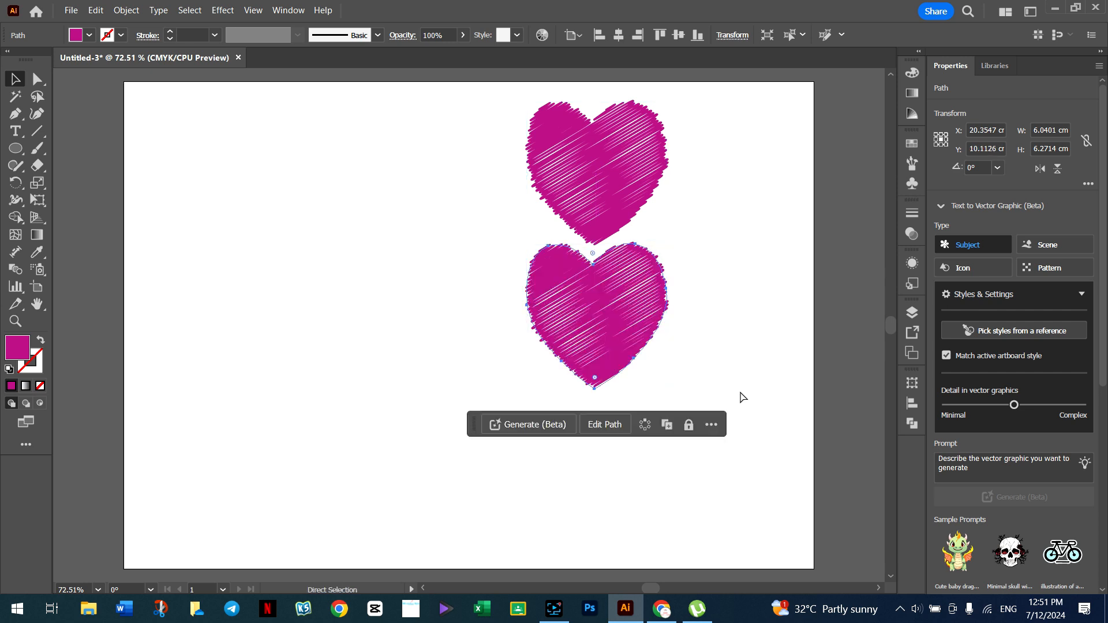
{"action": "key", "text": "ctrl+d"}
{"action": "scroll", "coordinate": [720, 352], "scroll_direction": "down", "scroll_amount": 2}
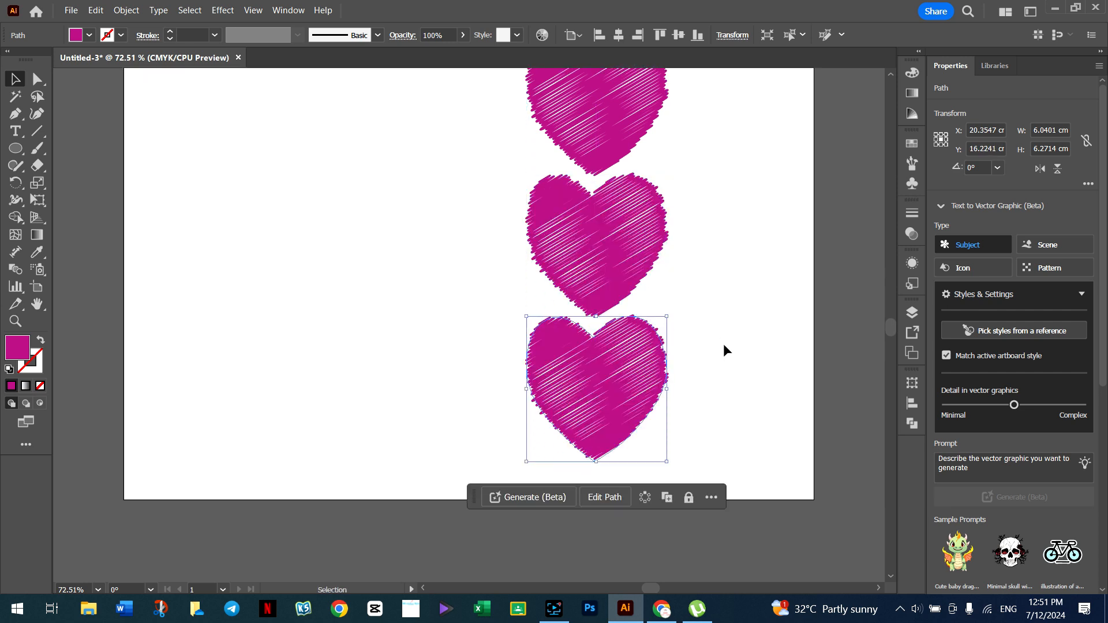
{"action": "scroll", "coordinate": [723, 344], "scroll_direction": "up", "scroll_amount": 2}
{"action": "scroll", "coordinate": [723, 343], "scroll_direction": "up", "scroll_amount": 1}
{"action": "left_click", "coordinate": [736, 182]}
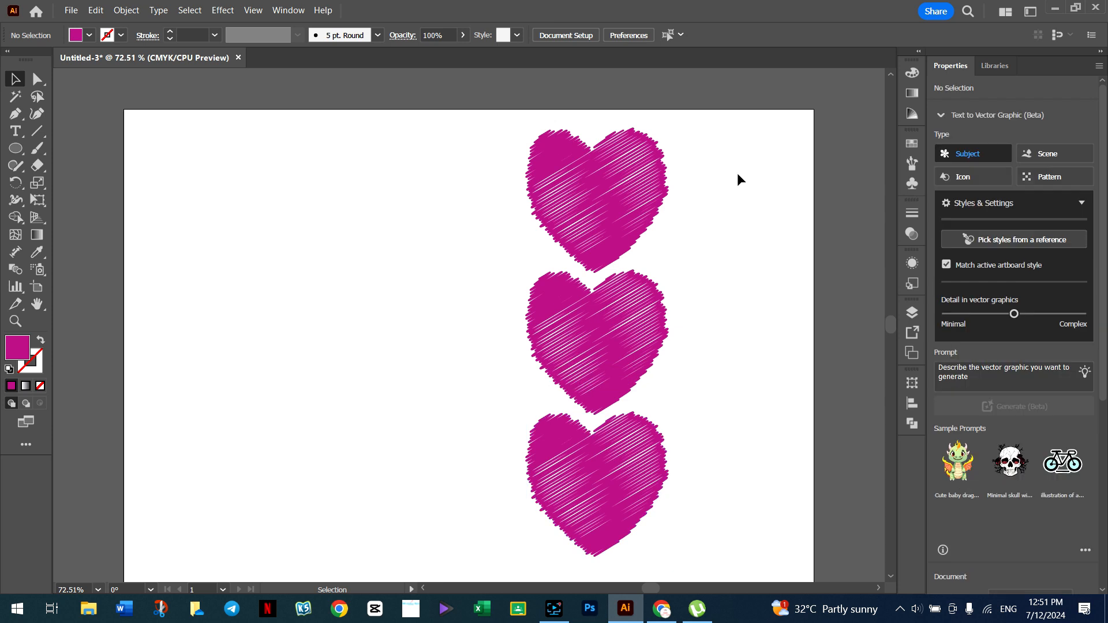
Open the Scribble effect already applied to the middle heart for editing.
{"action": "left_click", "coordinate": [624, 323]}
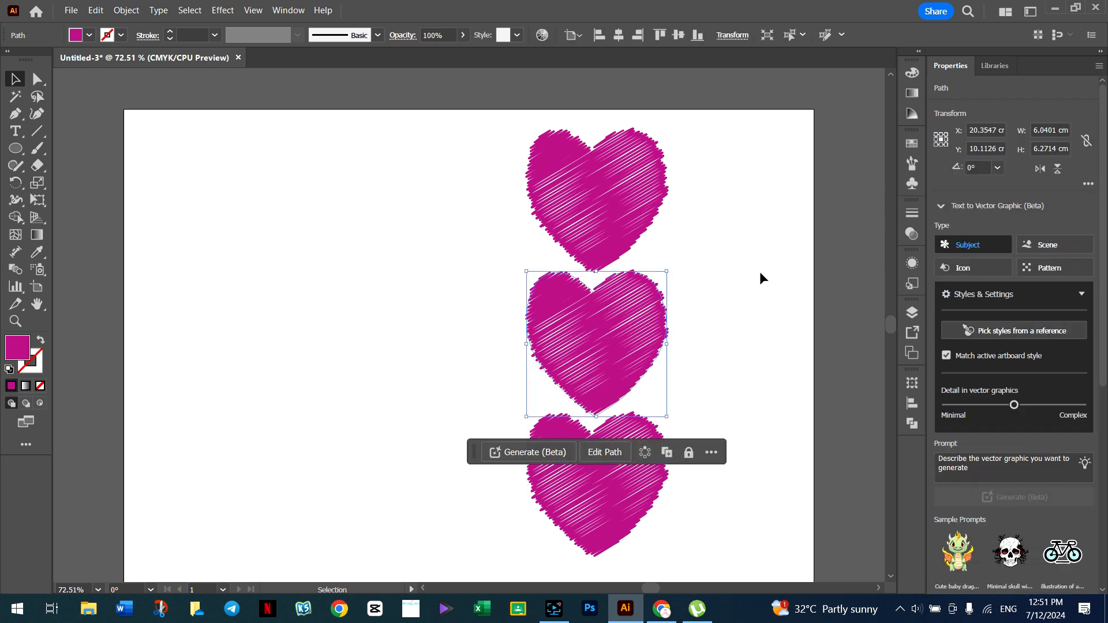
{"action": "left_click", "coordinate": [759, 272]}
{"action": "left_click", "coordinate": [637, 309]}
{"action": "left_click", "coordinate": [290, 11]}
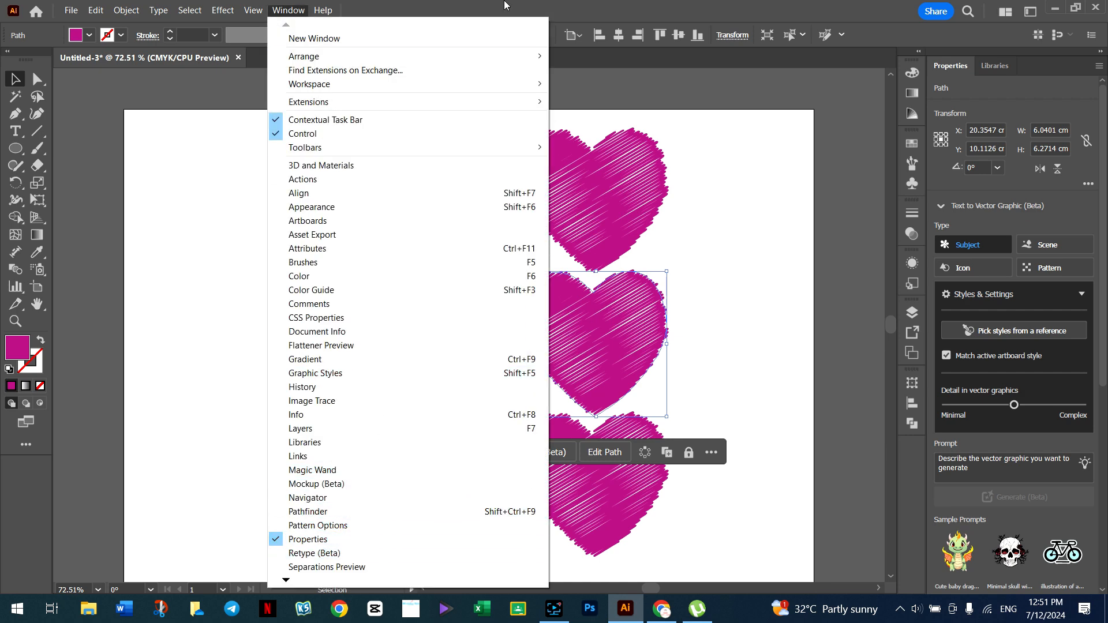
{"action": "left_click", "coordinate": [424, 4]}
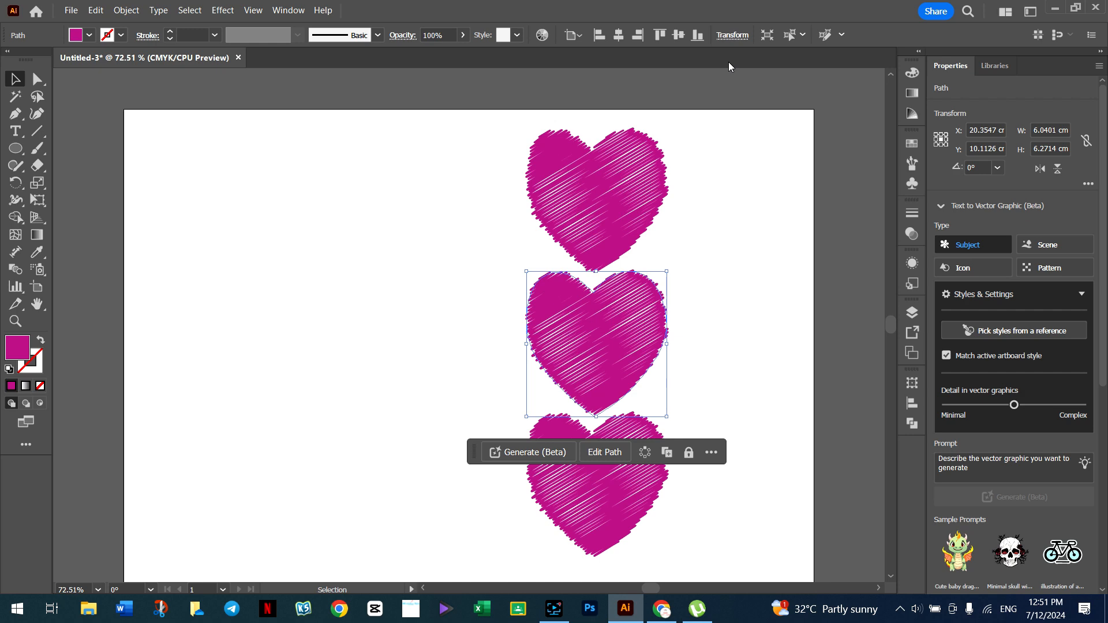
{"action": "left_click", "coordinate": [288, 11]}
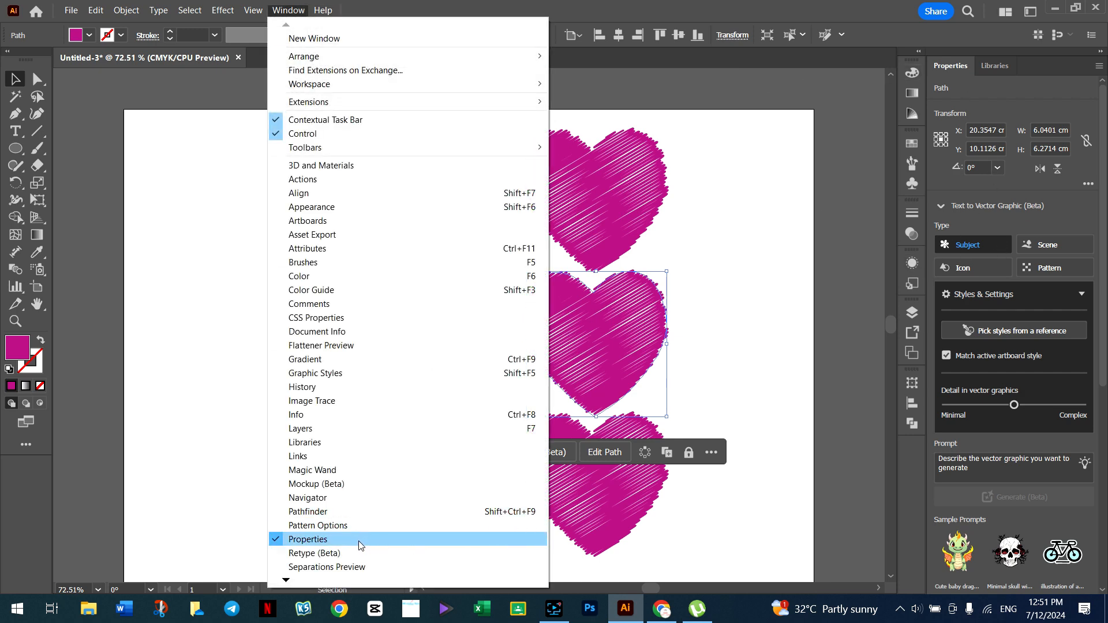
{"action": "left_click", "coordinate": [951, 67]}
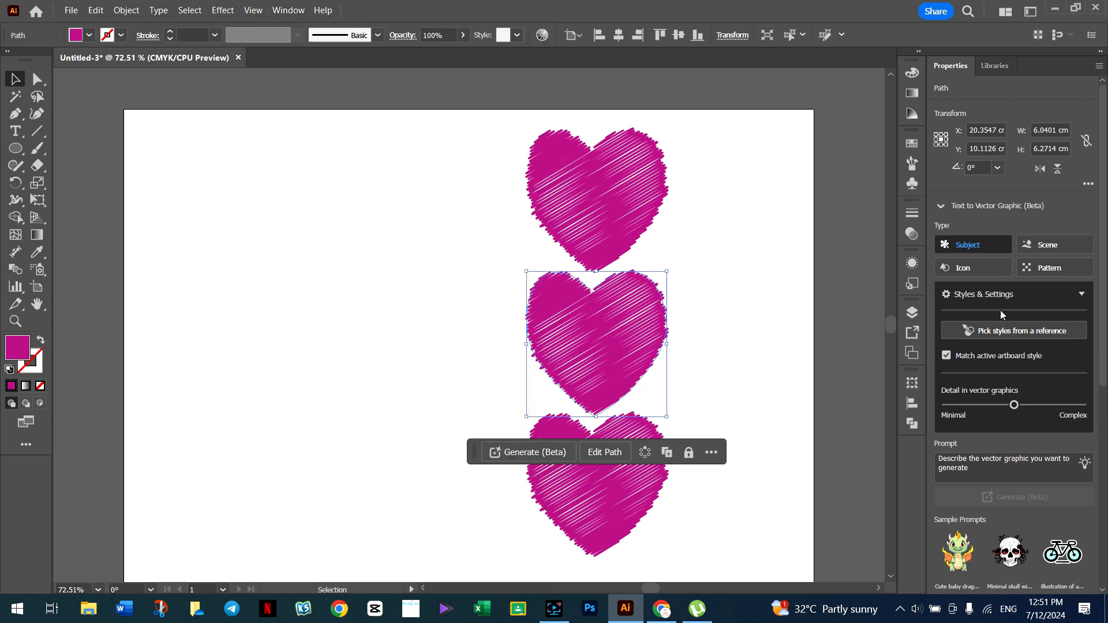
{"action": "scroll", "coordinate": [1006, 331], "scroll_direction": "down", "scroll_amount": 5}
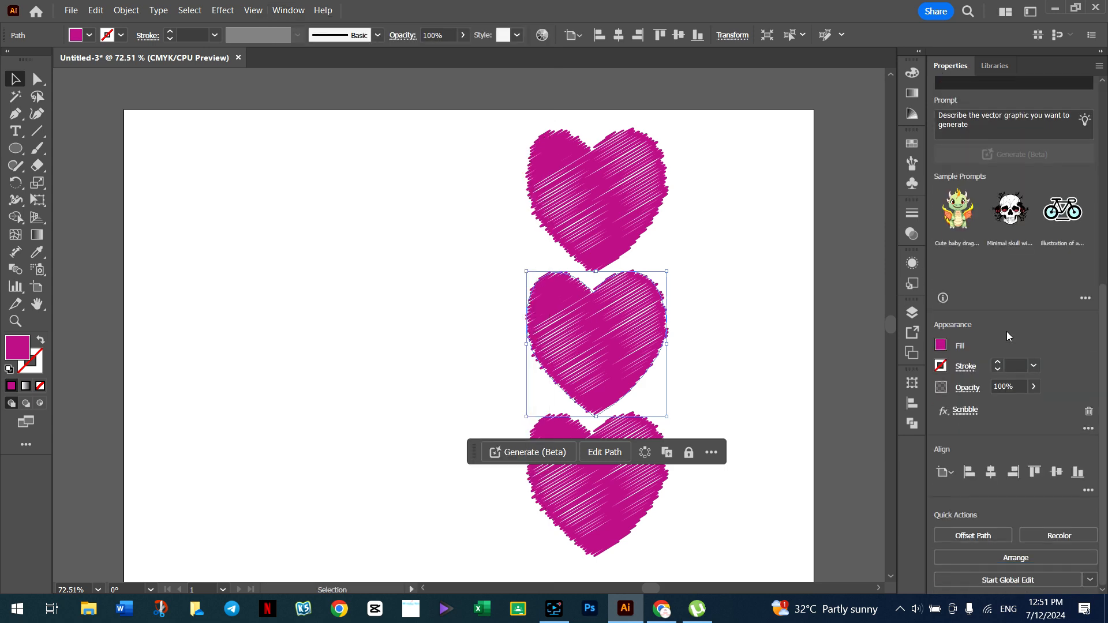
{"action": "left_click", "coordinate": [964, 410]}
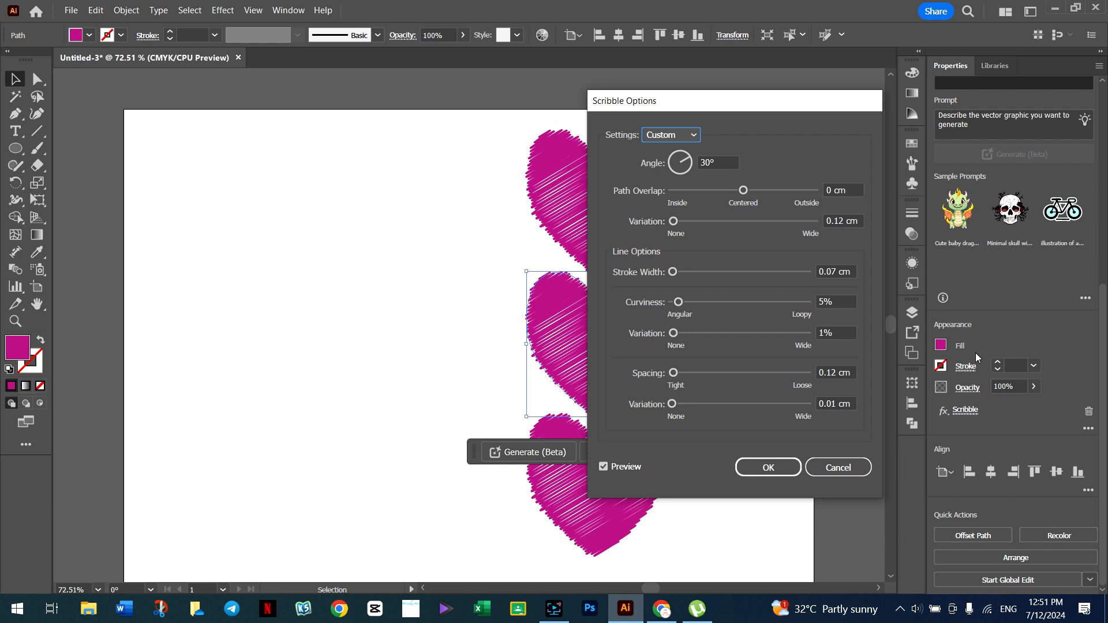
Try the Loose Scribble preset with 0.14 cm path variation and 0.46 cm stroke width on the middle heart, and also the Snarl preset.
{"action": "left_click", "coordinate": [695, 135]}
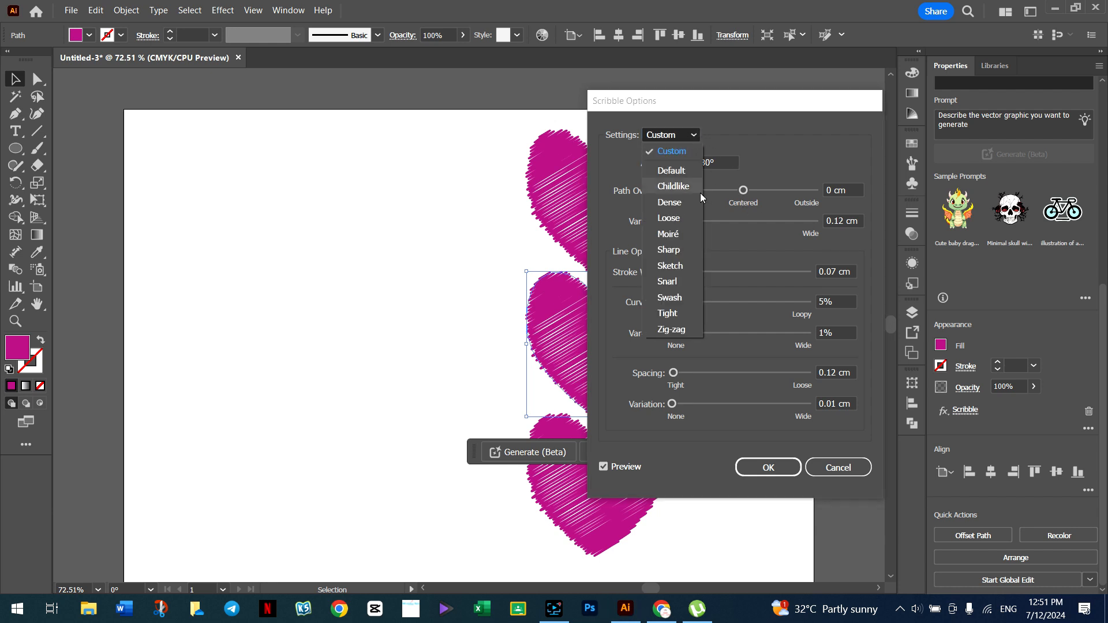
{"action": "left_click", "coordinate": [677, 218]}
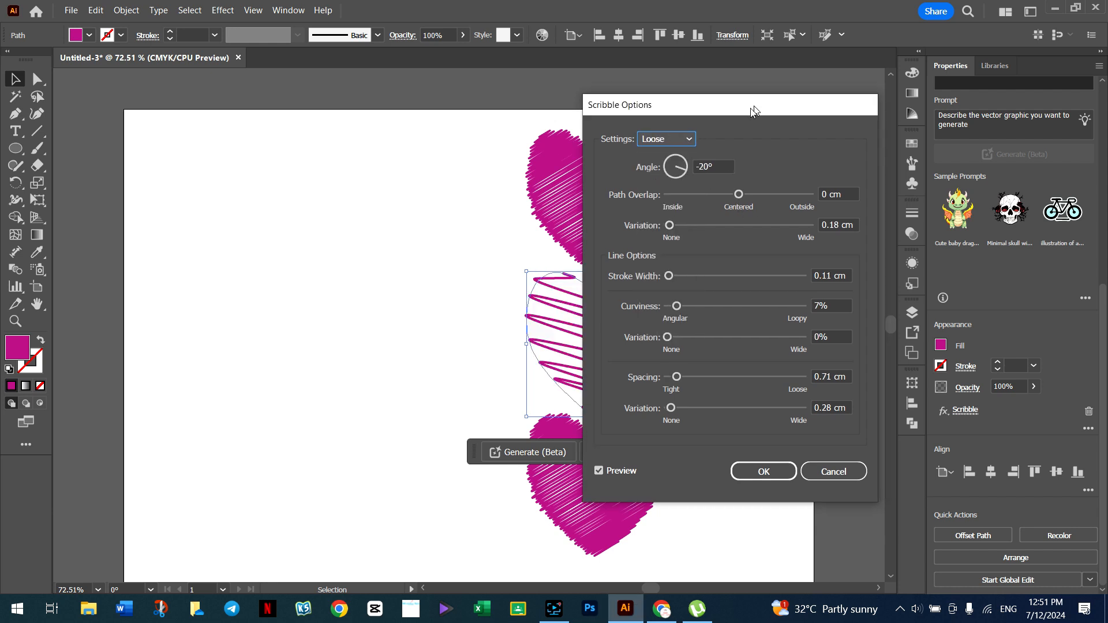
{"action": "left_click_drag", "start_coordinate": [757, 101], "coordinate": [301, 99]}
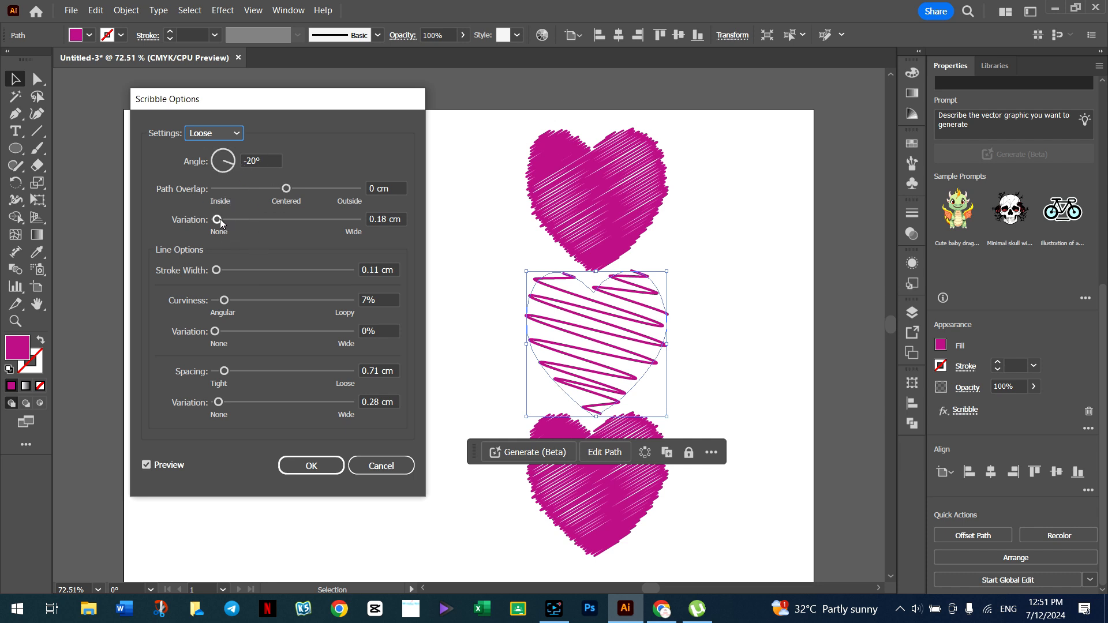
{"action": "mouse_move", "coordinate": [220, 219]}
{"action": "left_mouse_down"}
{"action": "mouse_move", "coordinate": [230, 219]}
{"action": "mouse_move", "coordinate": [219, 218]}
{"action": "left_mouse_up"}
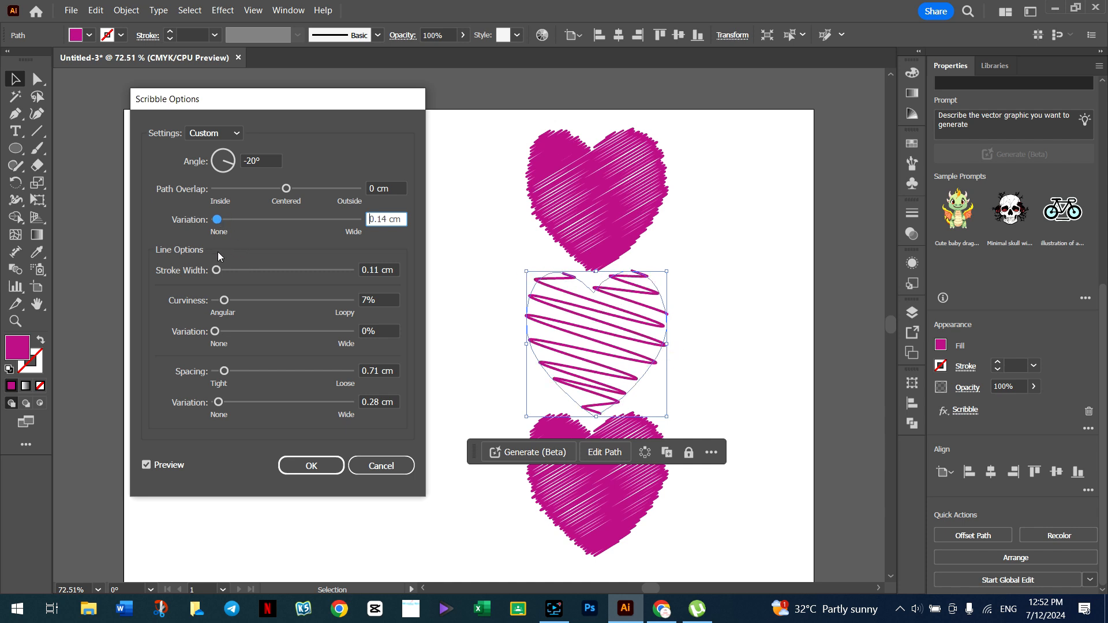
{"action": "left_click_drag", "start_coordinate": [216, 270], "coordinate": [224, 270]}
{"action": "left_click", "coordinate": [233, 137]}
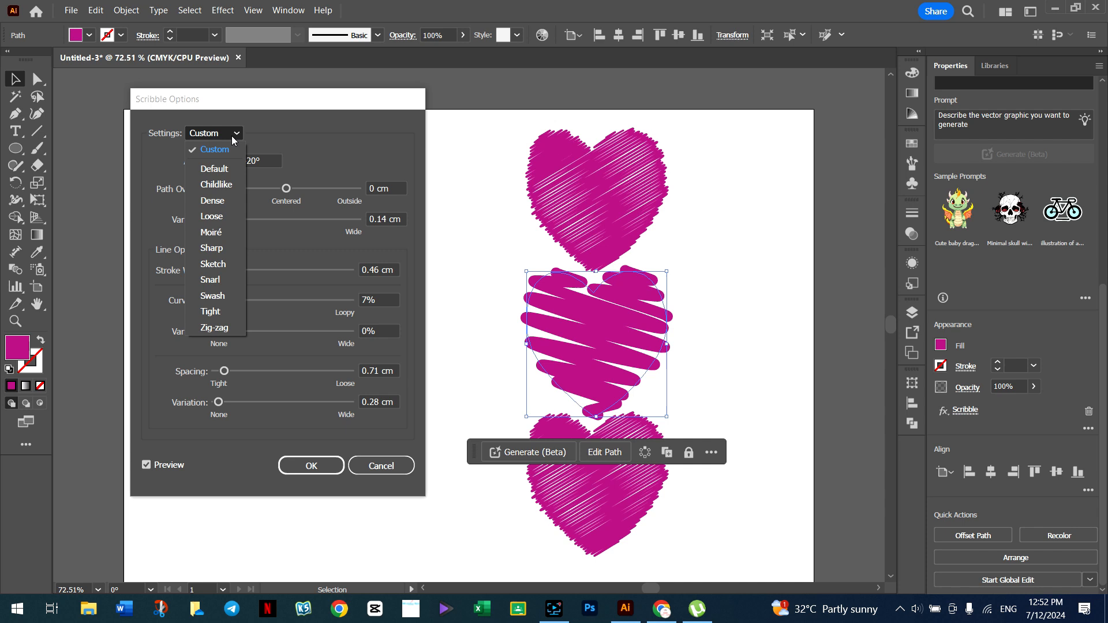
{"action": "left_click", "coordinate": [218, 282]}
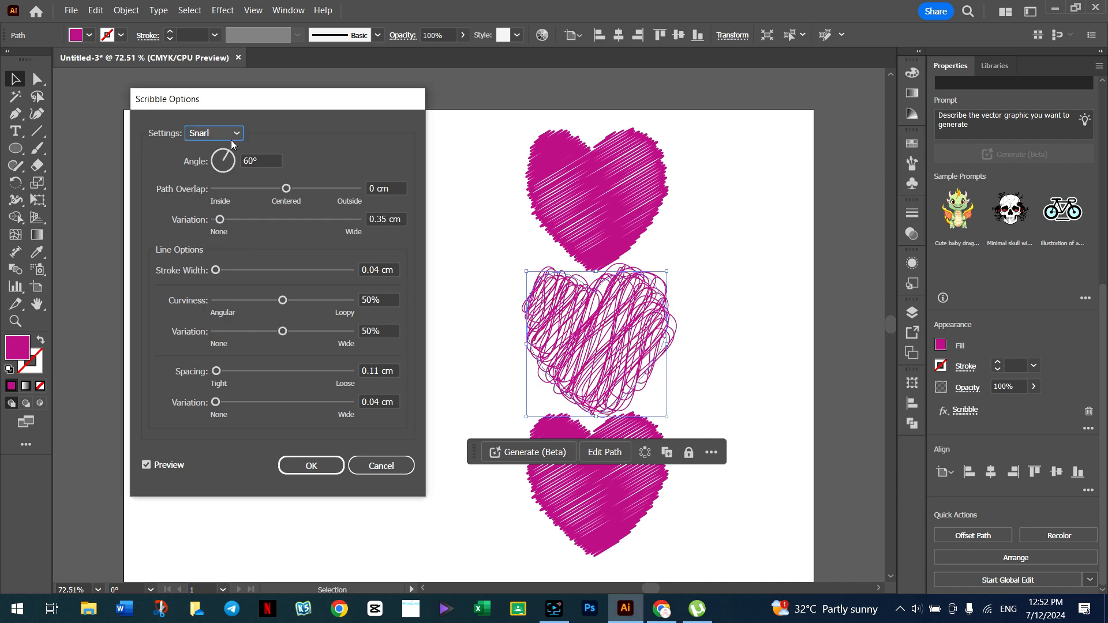
Set the middle heart's Scribble effect to the Swash preset and apply it.
{"action": "left_click", "coordinate": [234, 137]}
{"action": "left_click", "coordinate": [216, 295]}
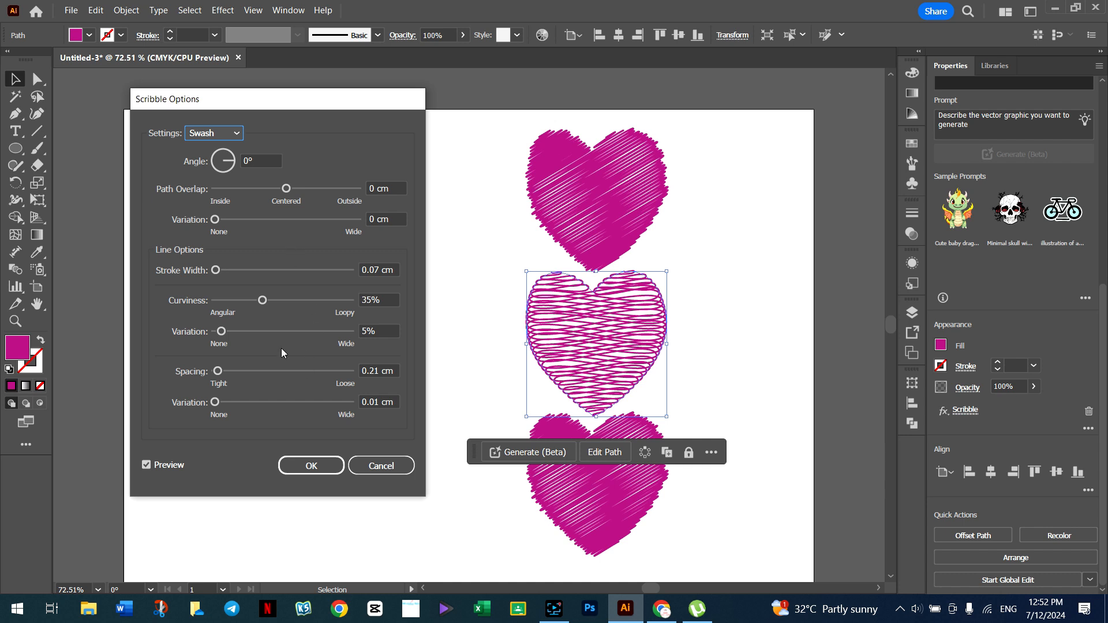
{"action": "left_click", "coordinate": [310, 466]}
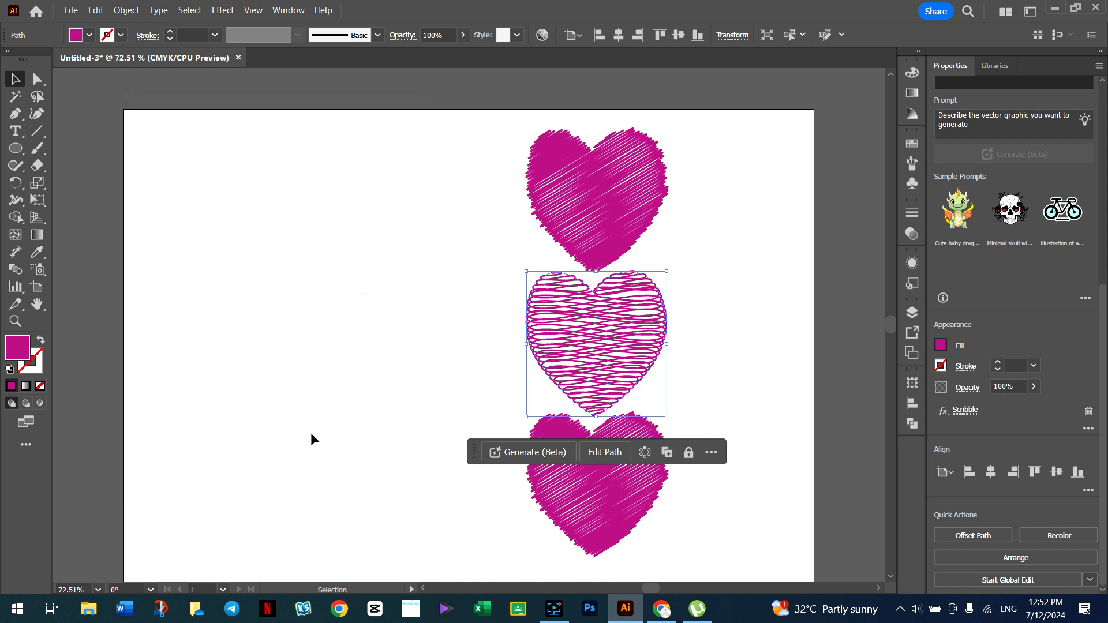
Edit the bottom heart's existing Scribble effect and choose the Zig-zag preset for it.
{"action": "left_click", "coordinate": [607, 497]}
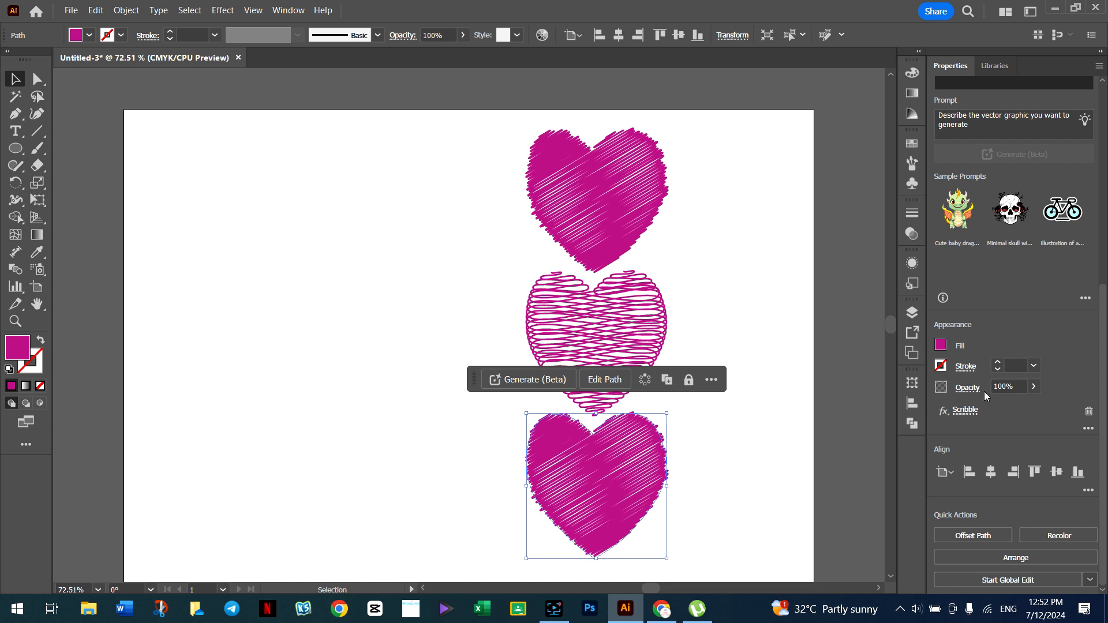
{"action": "left_click", "coordinate": [962, 412]}
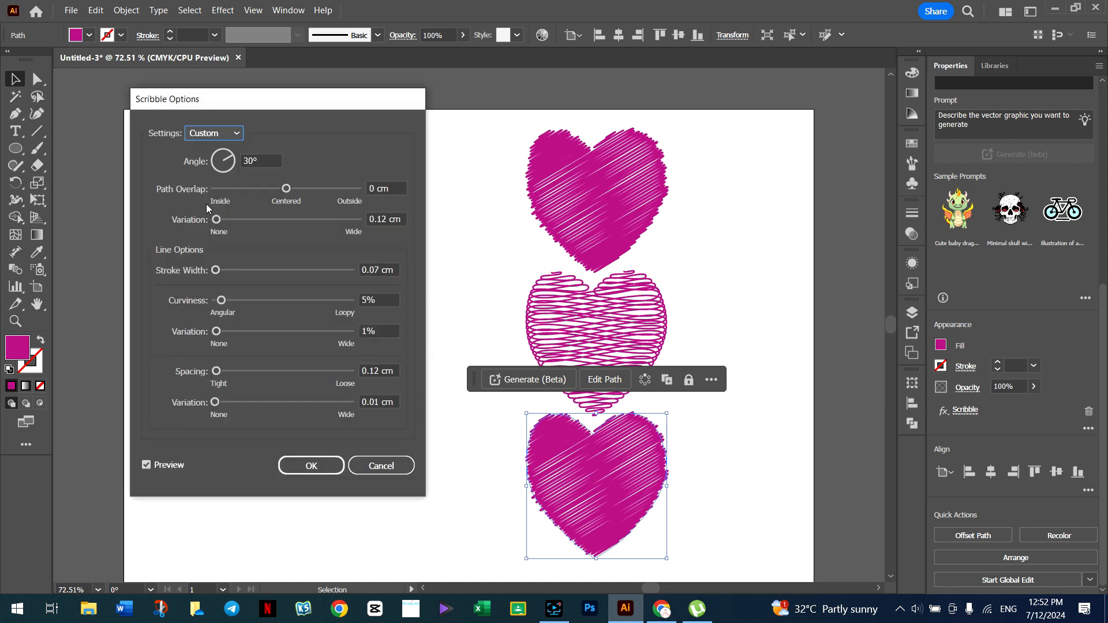
{"action": "left_click", "coordinate": [225, 139]}
{"action": "left_click", "coordinate": [221, 327]}
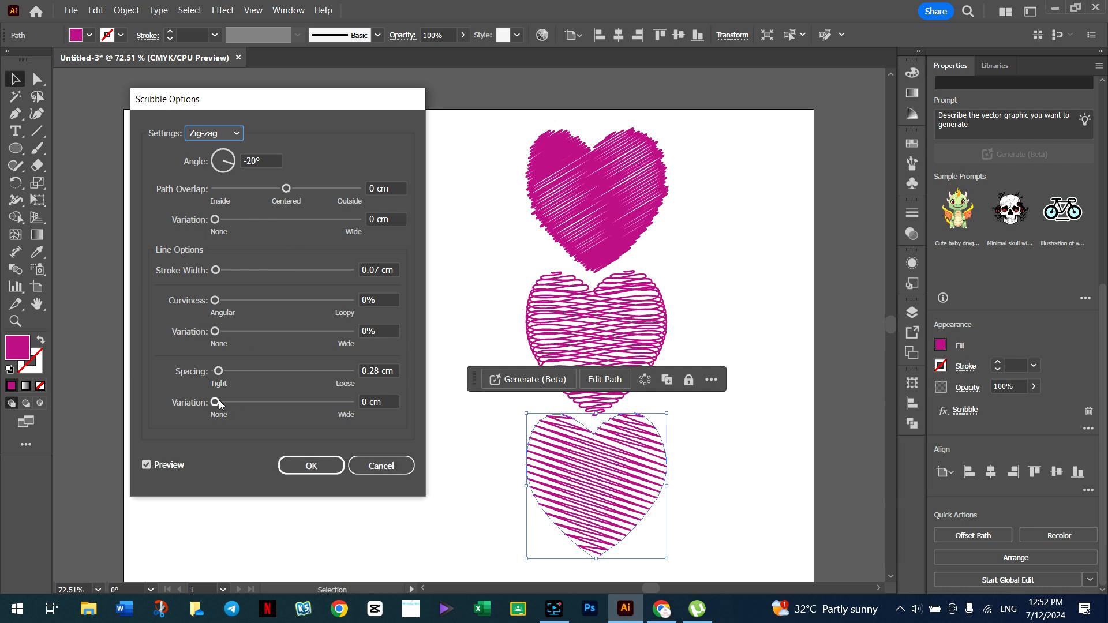
Set the bottom heart's Scribble spacing to 0.18 cm, spacing variation to 0.11 cm and curviness variation to 9%, and apply the effect.
{"action": "left_click_drag", "start_coordinate": [218, 402], "coordinate": [219, 404]}
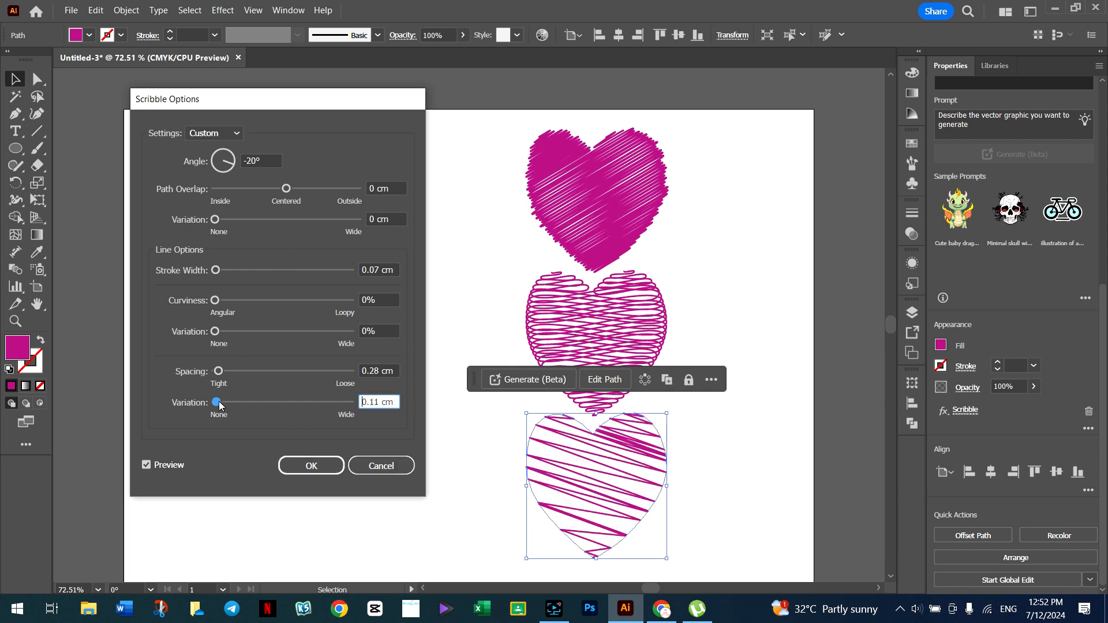
{"action": "left_click_drag", "start_coordinate": [219, 371], "coordinate": [217, 374]}
{"action": "left_click_drag", "start_coordinate": [214, 332], "coordinate": [229, 338]}
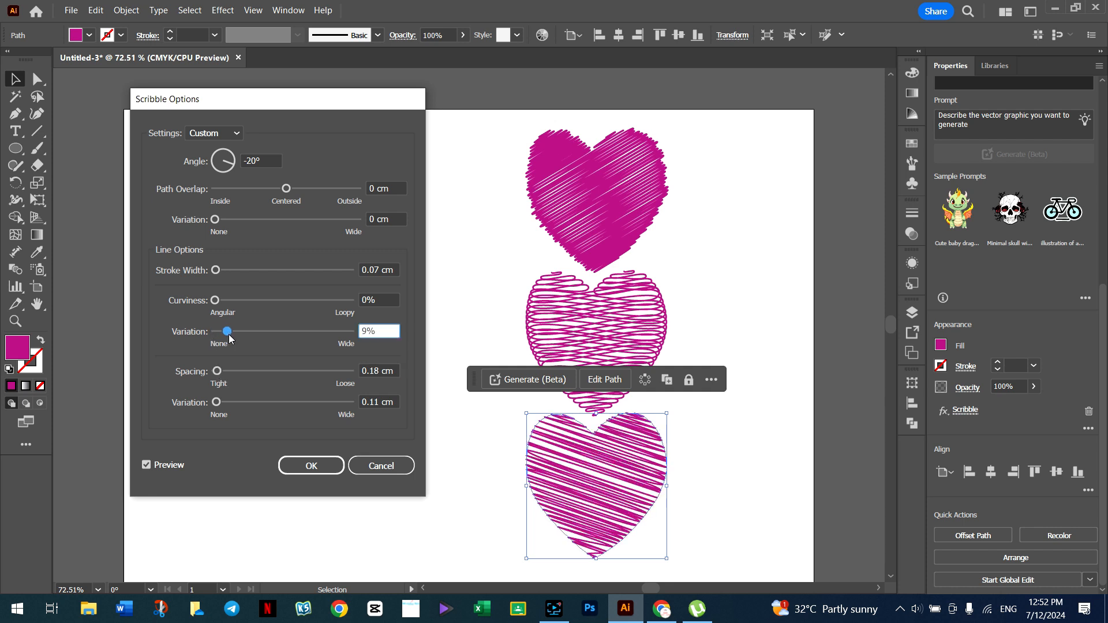
{"action": "left_click", "coordinate": [328, 469]}
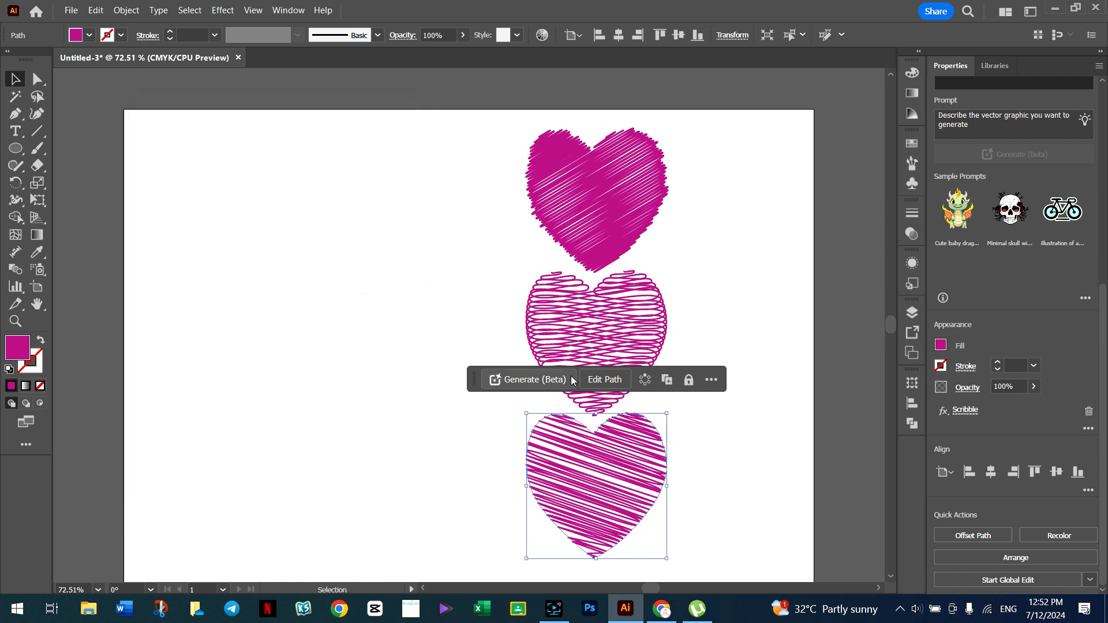
{"action": "left_click", "coordinate": [303, 305]}
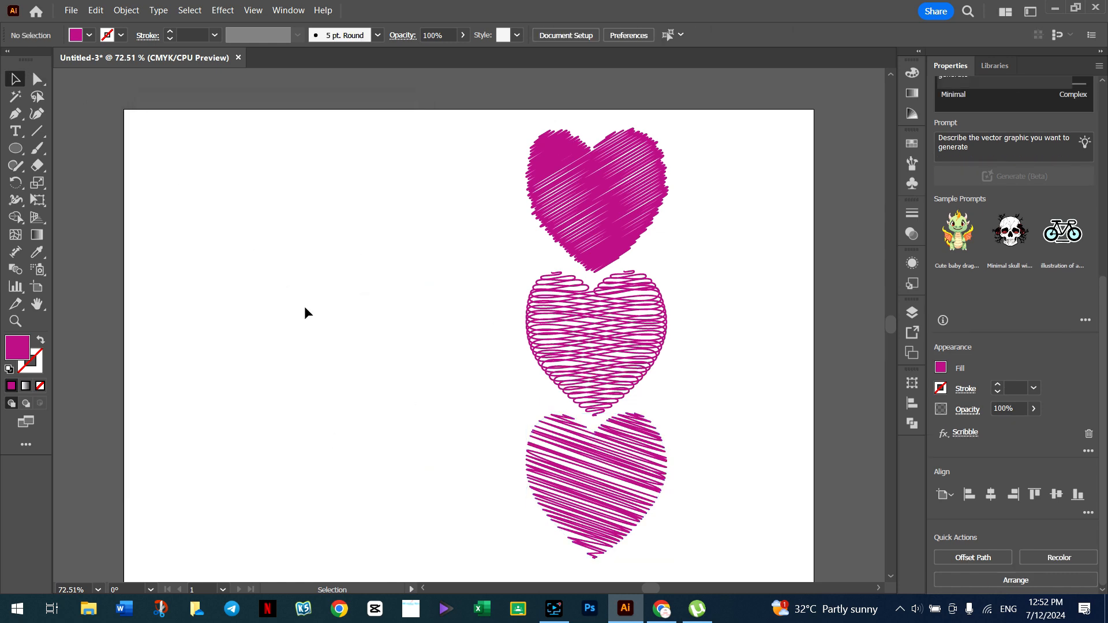
Duplicate the top heart straight to the left to start a second column on the artboard.
{"action": "left_click", "coordinate": [631, 174]}
{"action": "left_click", "coordinate": [749, 196]}
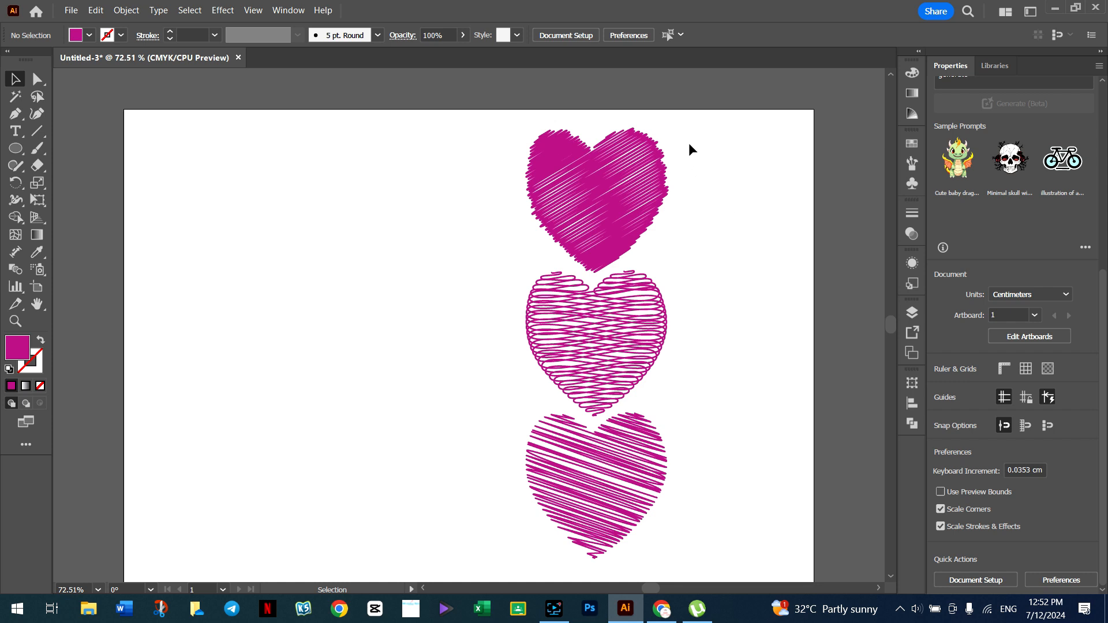
{"action": "left_click", "coordinate": [602, 167]}
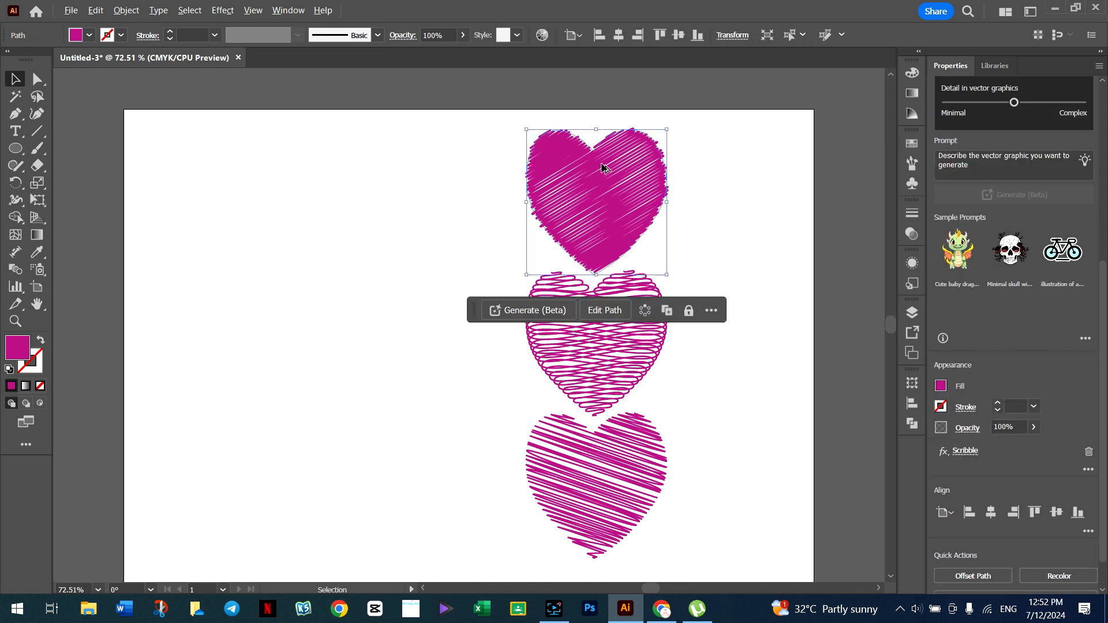
{"action": "left_click_drag", "start_coordinate": [602, 167], "coordinate": [380, 162]}
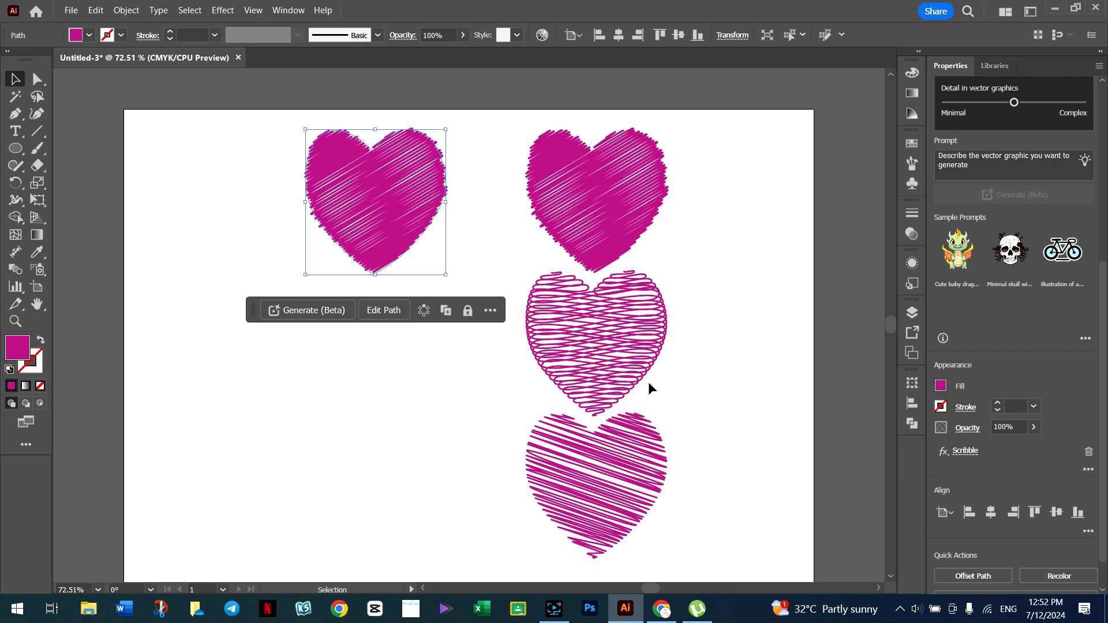
Duplicate the middle and bottom hearts into the second column, placing each copy slightly lower than its original.
{"action": "left_click", "coordinate": [596, 346]}
{"action": "mouse_move", "coordinate": [596, 346]}
{"action": "left_mouse_down"}
{"action": "mouse_move", "coordinate": [401, 354]}
{"action": "mouse_move", "coordinate": [376, 372]}
{"action": "left_mouse_up"}
{"action": "left_click", "coordinate": [497, 386]}
{"action": "scroll", "coordinate": [582, 437], "scroll_direction": "down", "scroll_amount": 2}
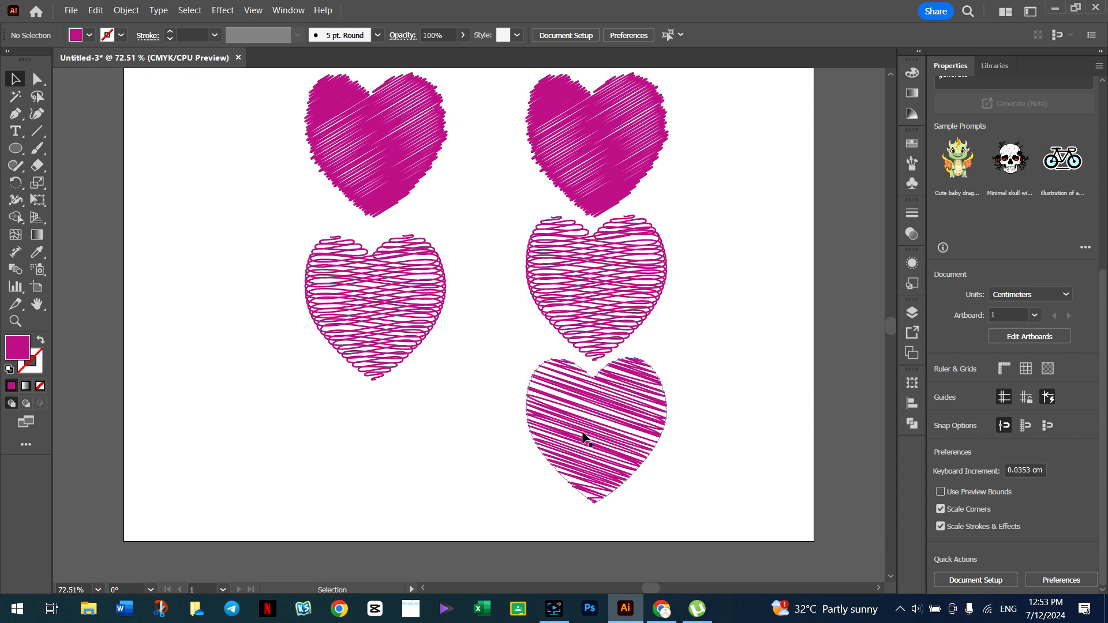
{"action": "left_click", "coordinate": [582, 437]}
{"action": "mouse_move", "coordinate": [581, 432]}
{"action": "left_mouse_down"}
{"action": "mouse_move", "coordinate": [350, 465]}
{"action": "mouse_move", "coordinate": [361, 466]}
{"action": "left_mouse_up"}
{"action": "left_click", "coordinate": [751, 420]}
Move the original bottom and middle hearts slightly down to leave gaps between the hearts in the right column.
{"action": "left_click_drag", "start_coordinate": [623, 419], "coordinate": [625, 432]}
{"action": "left_click", "coordinate": [700, 391]}
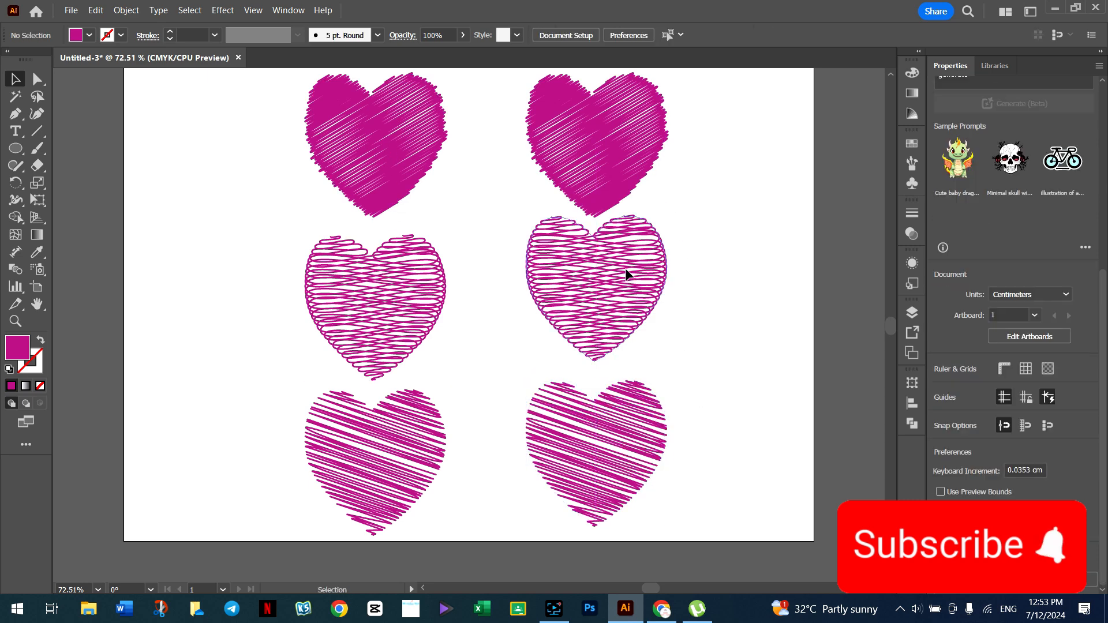
{"action": "left_click_drag", "start_coordinate": [627, 276], "coordinate": [629, 281]}
{"action": "left_click", "coordinate": [716, 258]}
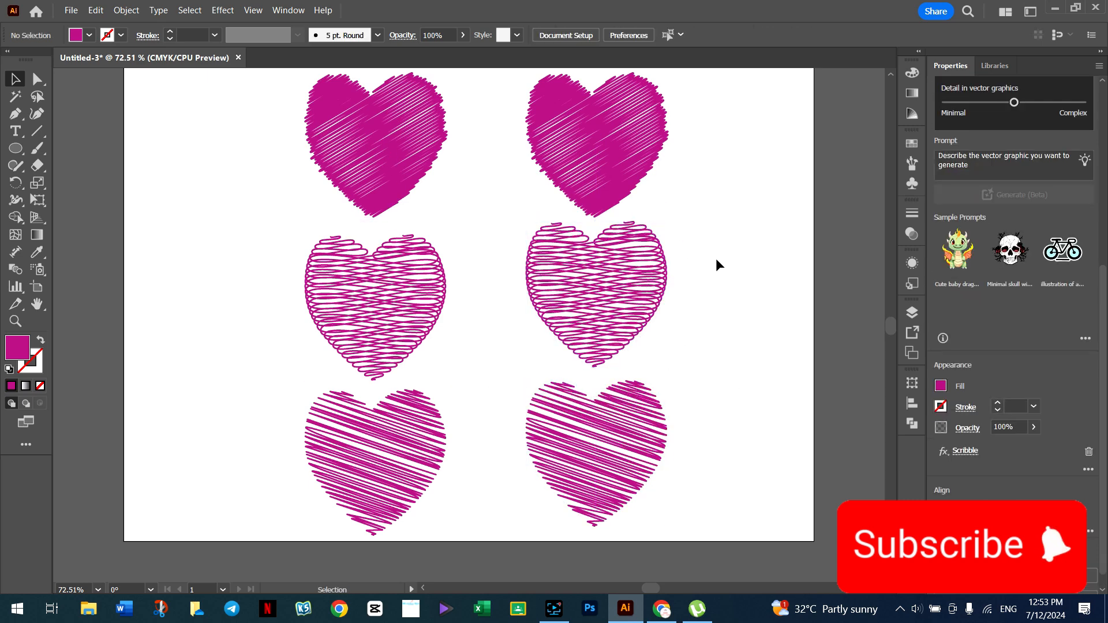